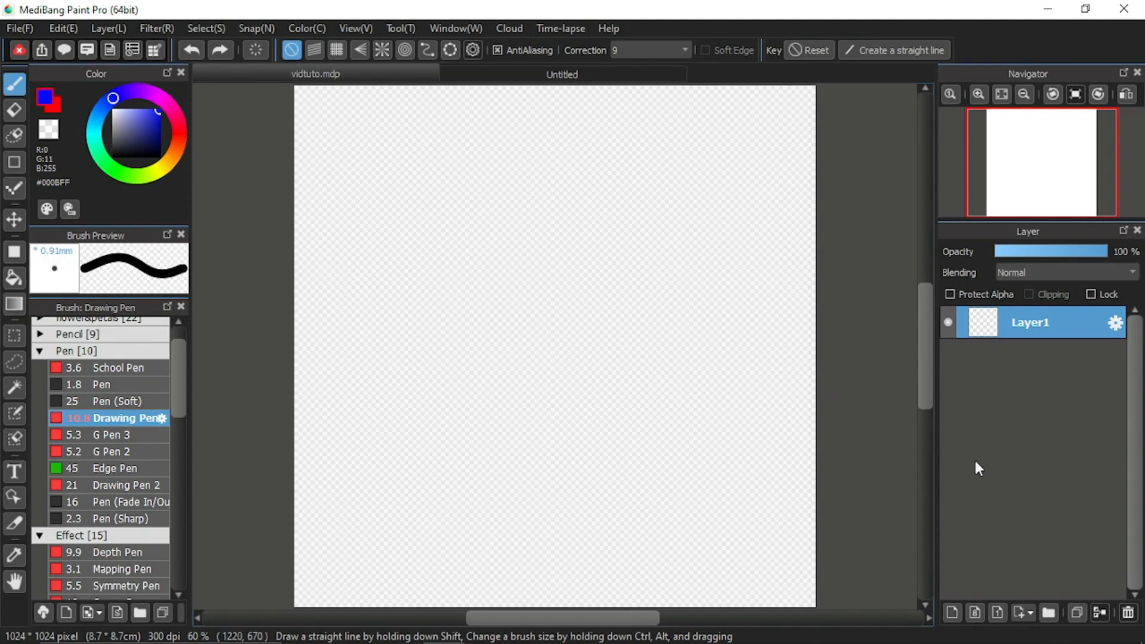
Step: Draw a tall filled red rectangle in the upper-left area of the canvas
click(1029, 614)
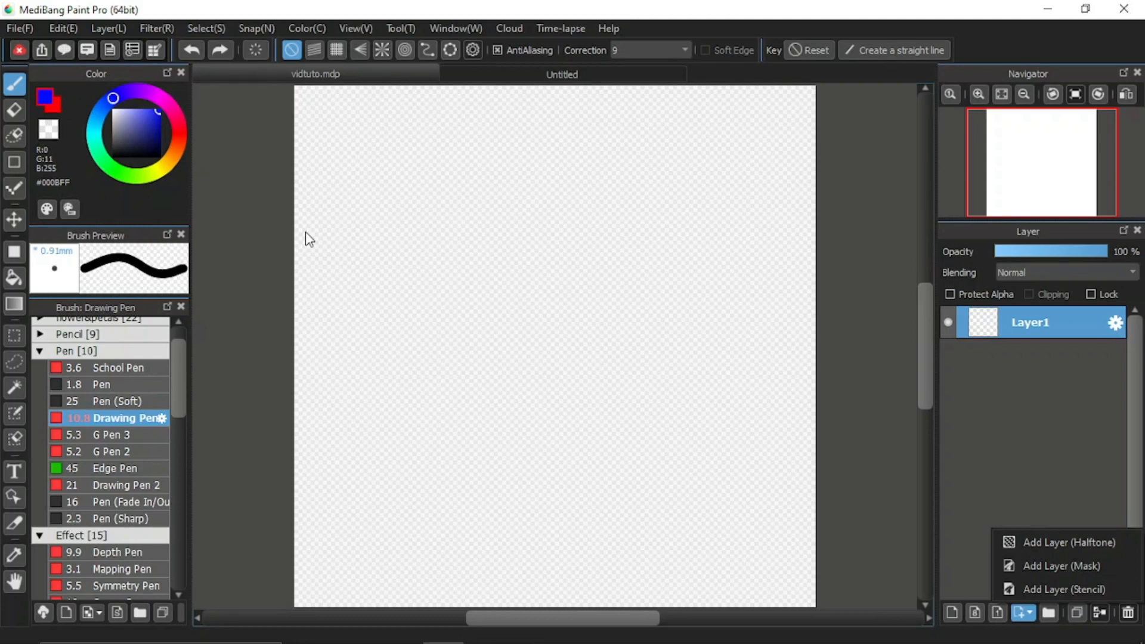
click(52, 106)
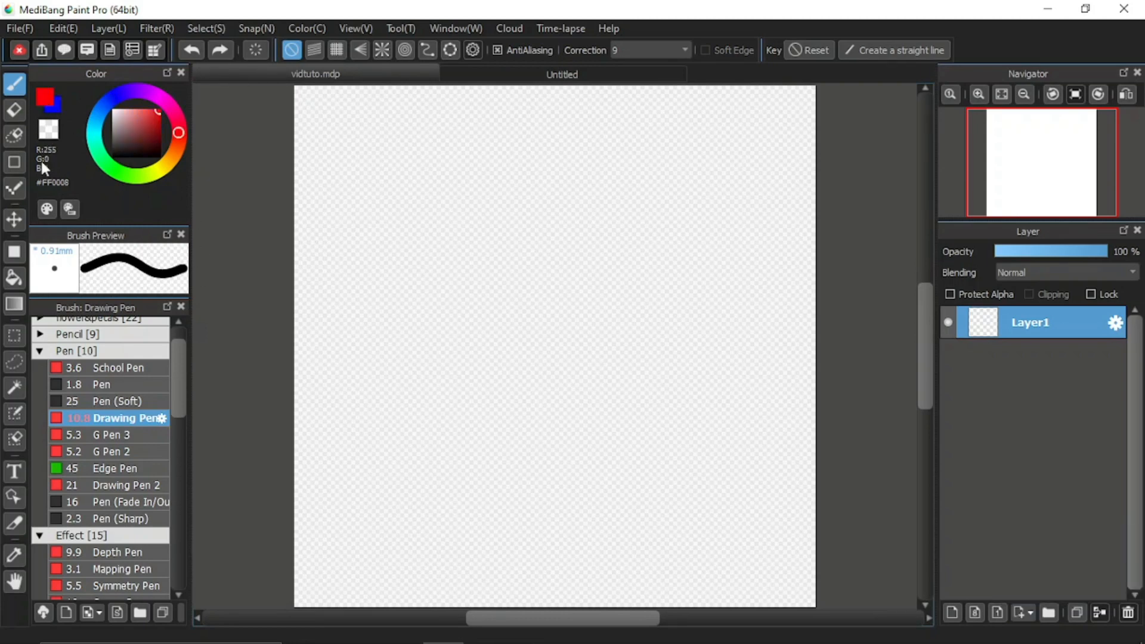
click(15, 251)
drag(344, 126, 409, 304)
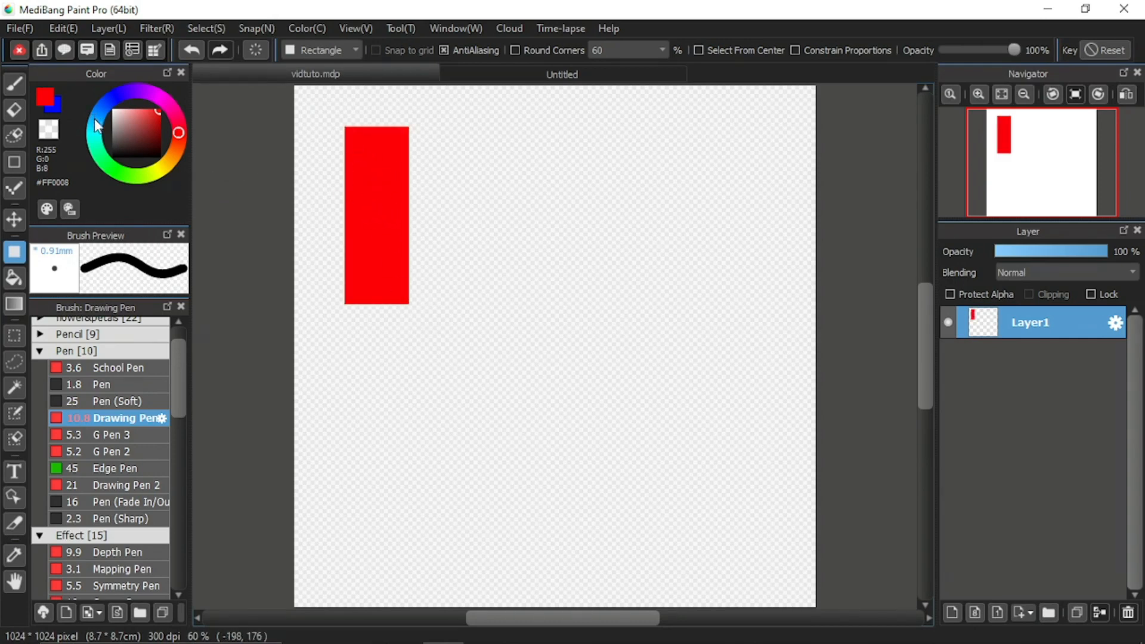
Step: Sketch a black eye near the canvas's right edge and an arrow from it to the red rectangle
drag(143, 138, 205, 176)
key(b)
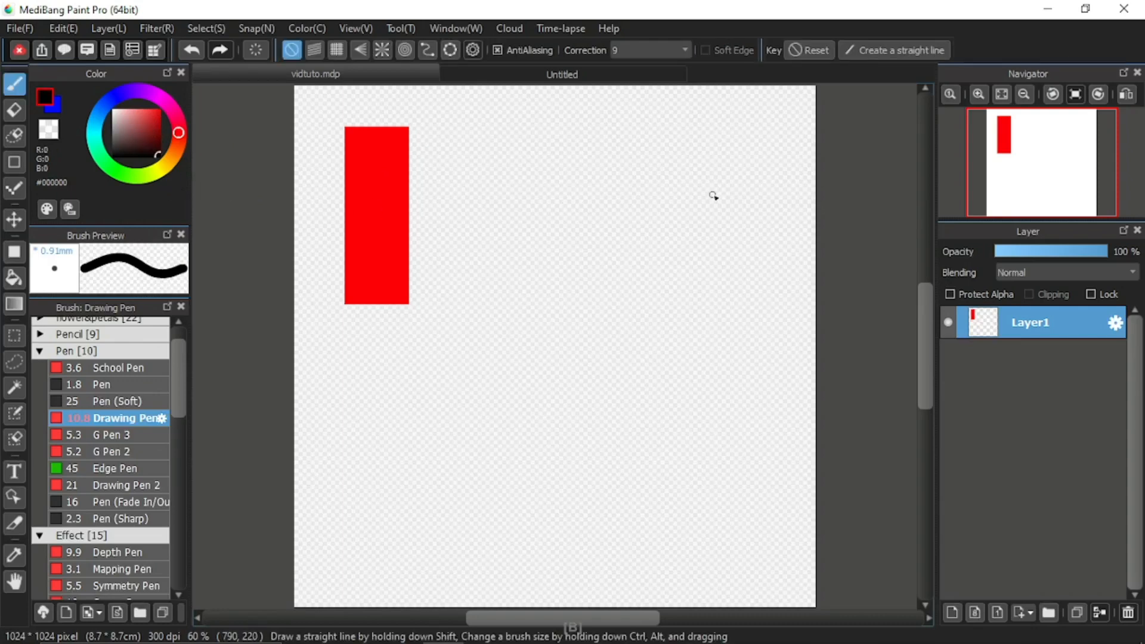
mouse_move(735, 175)
mouse_down()
mouse_move(762, 216)
mouse_move(730, 244)
mouse_move(739, 210)
mouse_move(728, 203)
mouse_up()
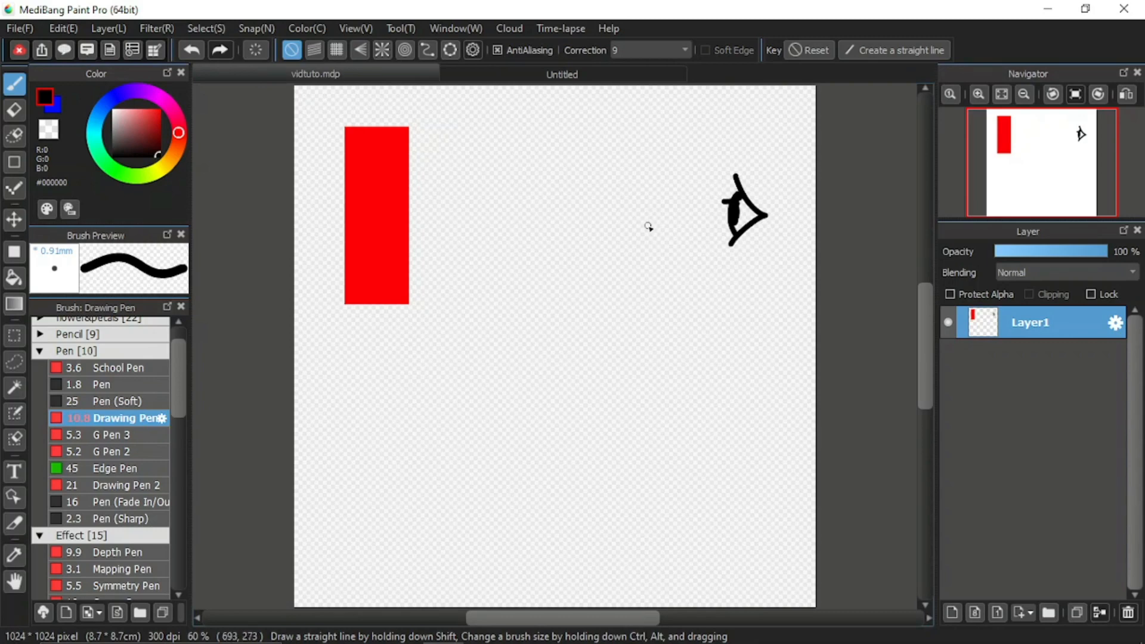
mouse_move(702, 216)
mouse_down()
mouse_move(402, 216)
mouse_move(420, 198)
mouse_up()
drag(405, 215, 427, 228)
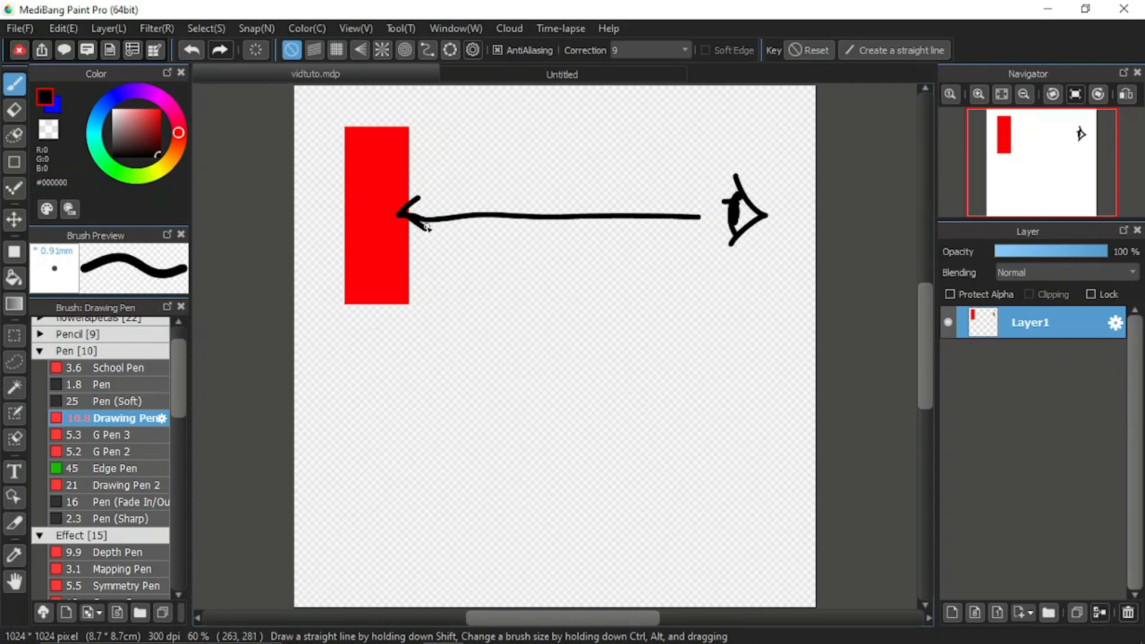
Step: Draw a tall filled blue rectangle across the arrow, between the red rectangle and the eye
click(45, 95)
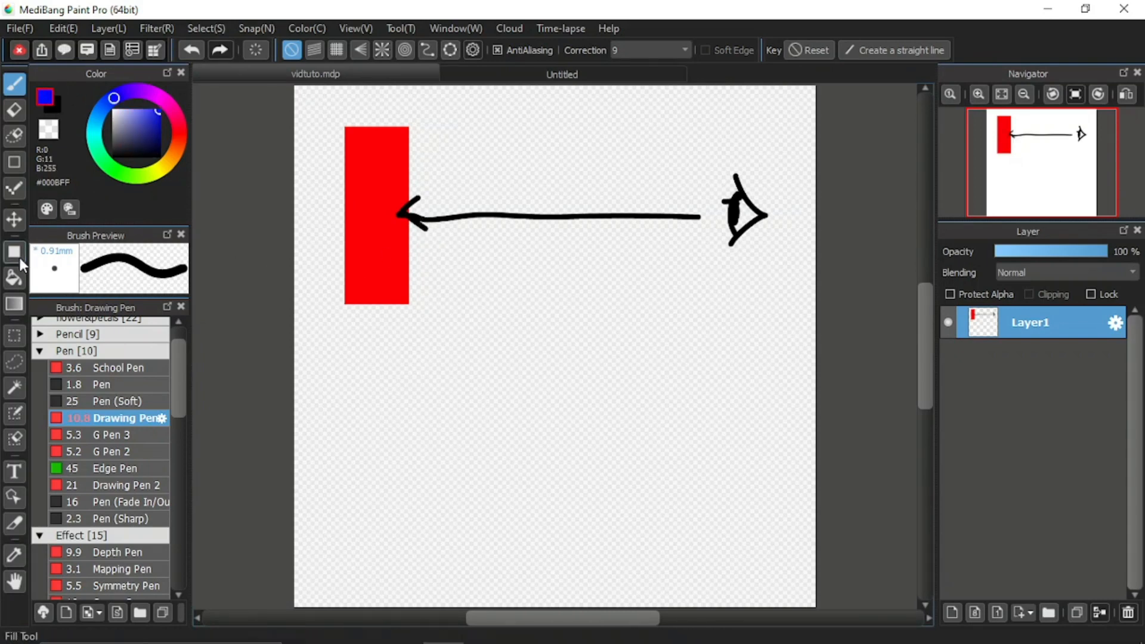
click(17, 254)
drag(498, 103, 567, 324)
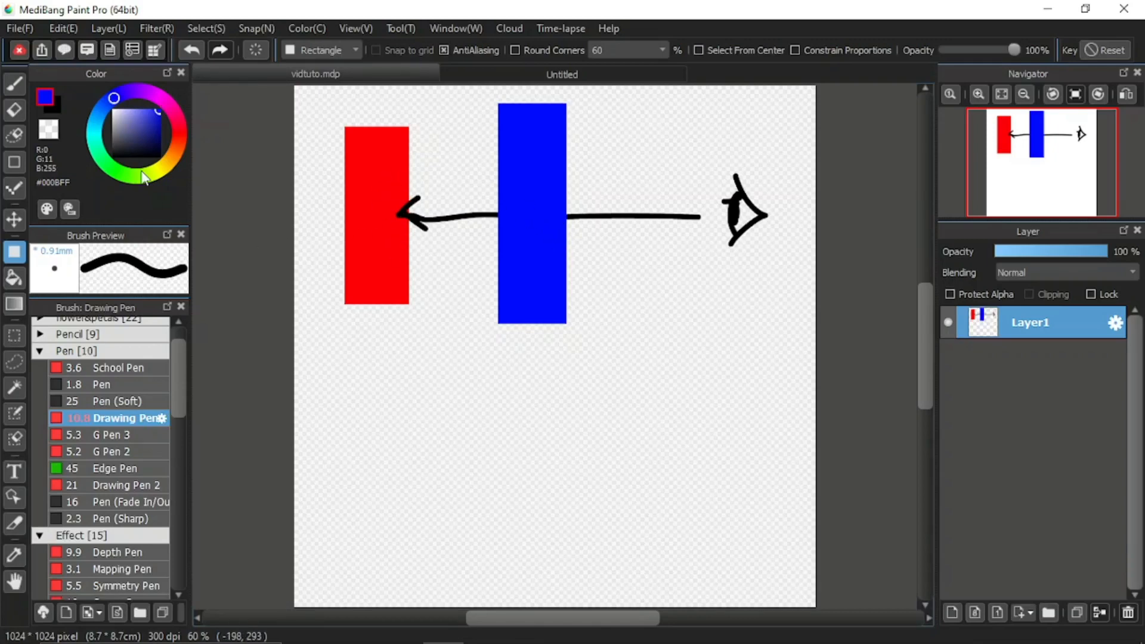
Step: Handwrite black labels with arrows, "mask" under the blue rectangle and "object" under the red one
click(50, 99)
click(22, 84)
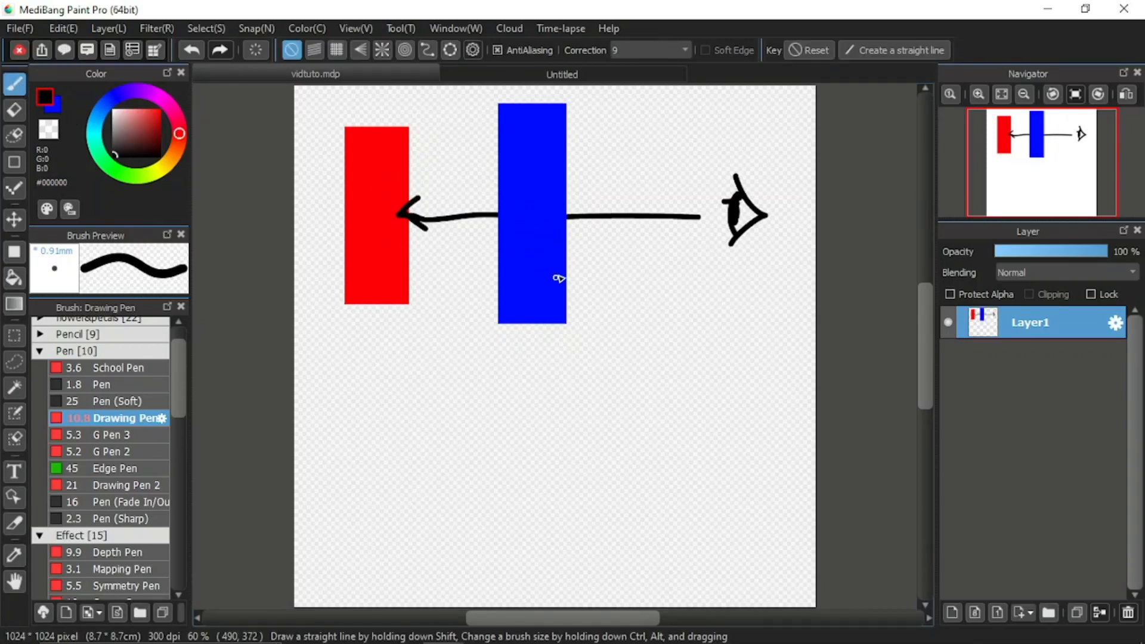
mouse_move(528, 337)
mouse_down()
mouse_move(528, 311)
mouse_move(541, 326)
mouse_up()
mouse_move(496, 377)
mouse_down()
mouse_move(502, 357)
mouse_move(515, 376)
mouse_up()
drag(530, 352, 537, 375)
mouse_move(556, 330)
mouse_down()
mouse_move(556, 379)
mouse_move(574, 377)
mouse_up()
mouse_move(356, 300)
mouse_down()
mouse_move(327, 369)
mouse_move(344, 353)
mouse_move(349, 379)
mouse_move(367, 346)
mouse_move(395, 365)
mouse_up()
mouse_move(405, 325)
mouse_down()
mouse_move(412, 382)
mouse_move(412, 337)
mouse_up()
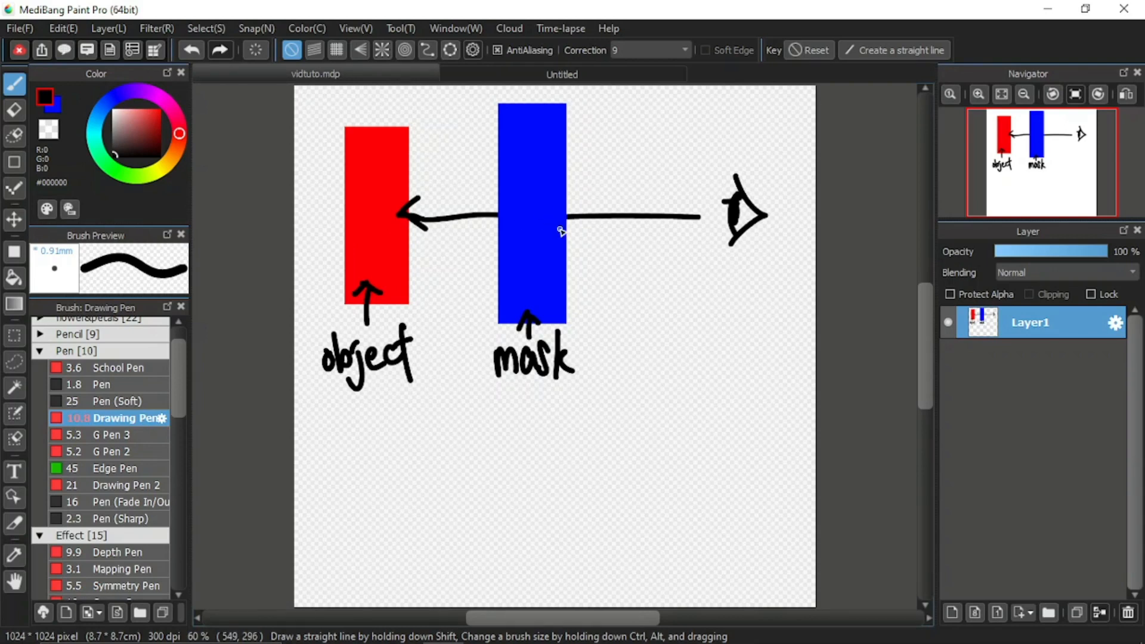
Step: Erase a horizontal gap through the blue rectangle along the arrow's path using a larger eraser
key(e)
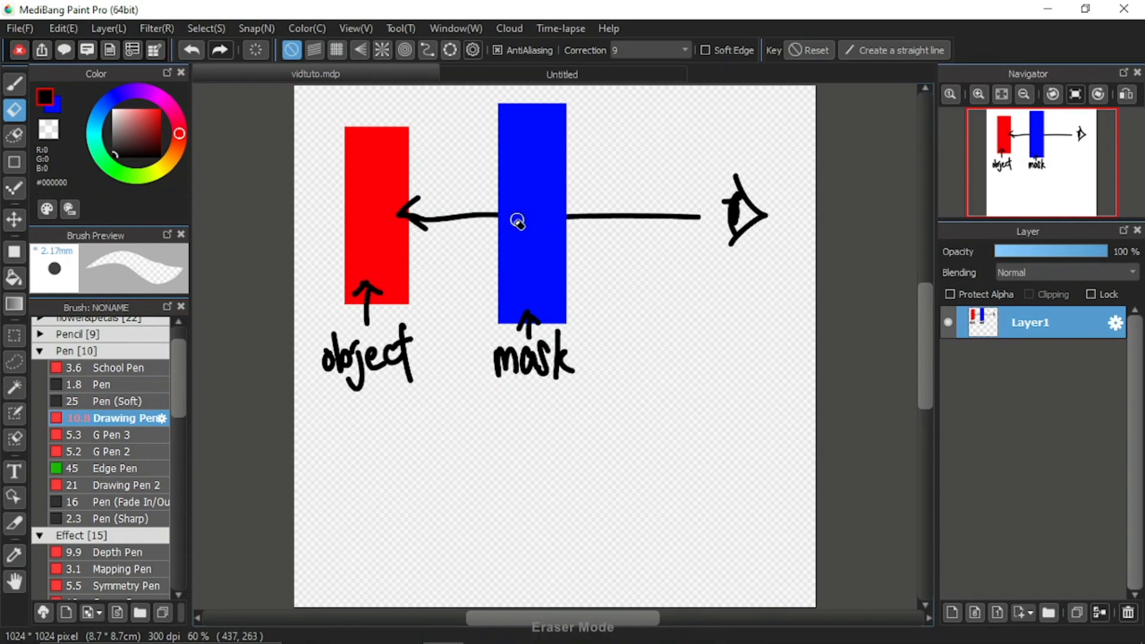
scroll(517, 222, up, 2)
mouse_move(495, 215)
mouse_down()
mouse_move(562, 215)
mouse_move(481, 212)
mouse_move(557, 223)
mouse_move(497, 216)
mouse_move(567, 211)
mouse_move(538, 213)
mouse_up()
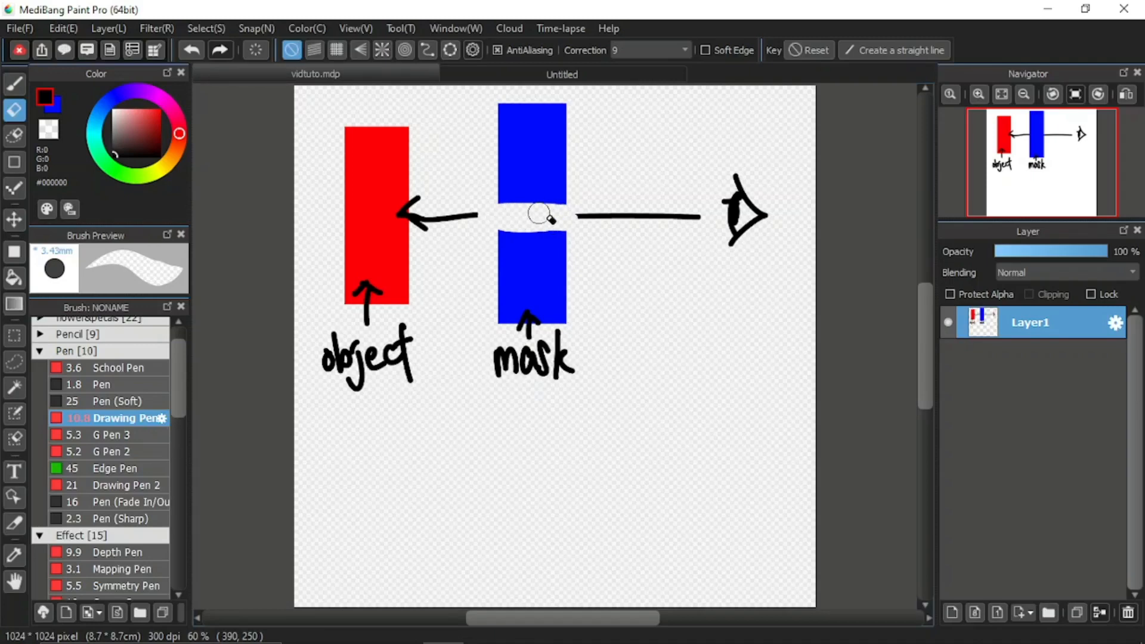
Step: Redraw the black arrow from the eye through the gap to the red rectangle
key(b)
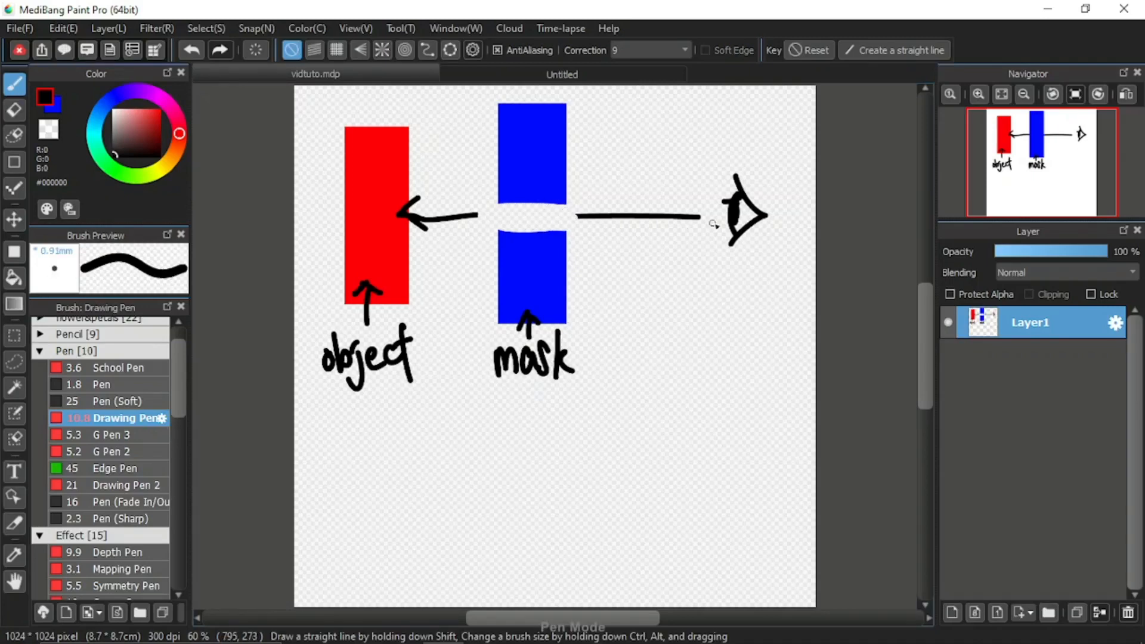
mouse_move(706, 218)
mouse_down()
mouse_move(419, 223)
mouse_move(625, 219)
mouse_up()
mouse_move(419, 194)
mouse_down()
mouse_move(439, 241)
mouse_move(420, 195)
mouse_up()
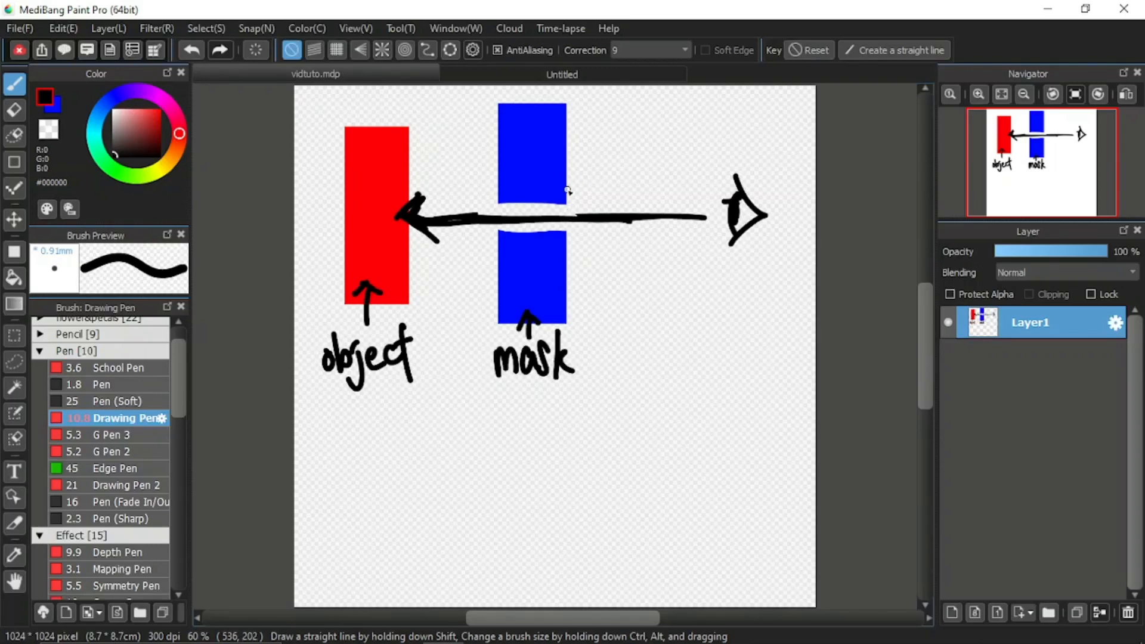
Step: Mark the gap's height with a double-headed arrow and extend its two edges as lines across the red rectangle
mouse_move(537, 207)
mouse_down()
mouse_move(553, 206)
mouse_move(547, 238)
mouse_move(558, 230)
mouse_up()
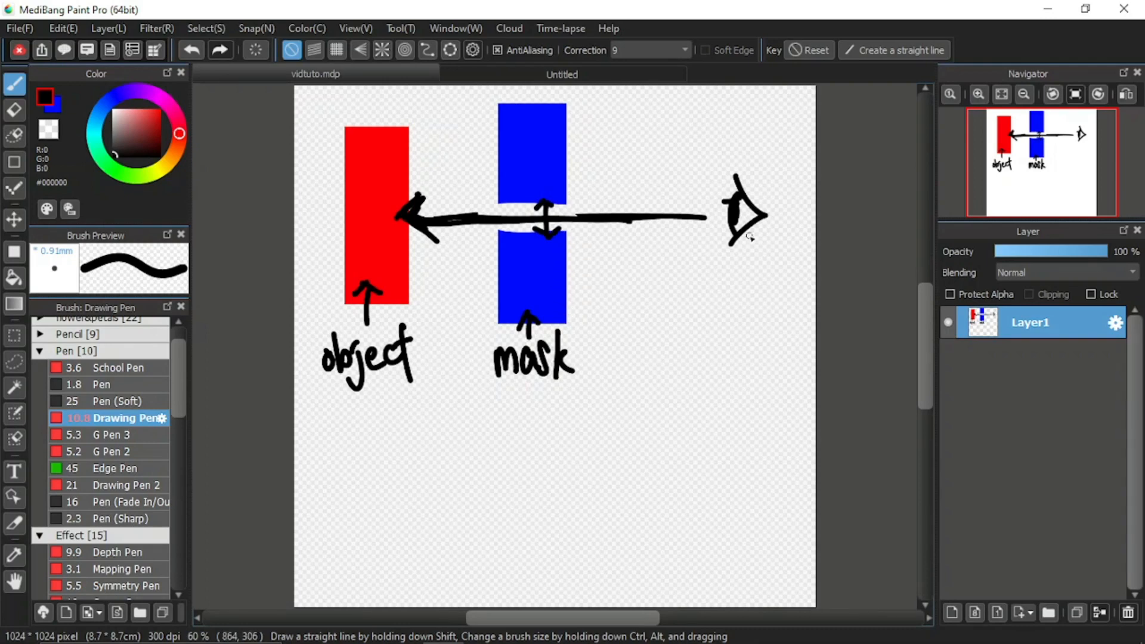
mouse_move(500, 201)
mouse_down()
mouse_move(349, 208)
mouse_move(499, 237)
mouse_up()
mouse_move(345, 237)
mouse_down()
mouse_move(494, 234)
mouse_move(368, 227)
mouse_move(344, 238)
mouse_move(452, 234)
mouse_up()
drag(337, 205, 493, 208)
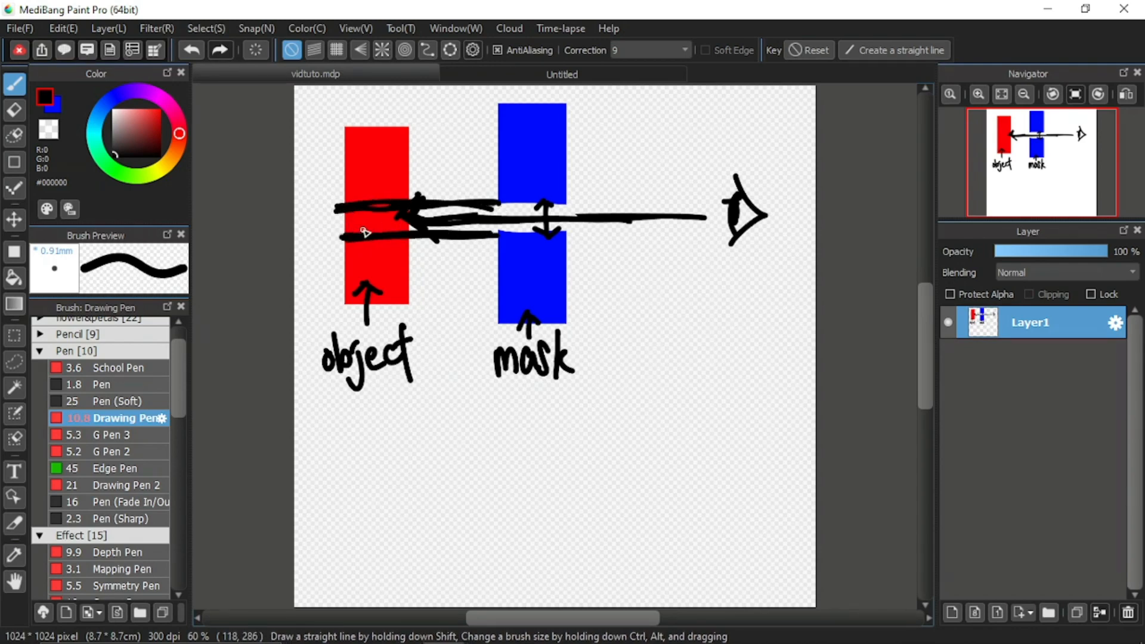
Step: Draw arrows from the eye to braces beside both remaining blue parts, and retrace the central arrow
mouse_move(716, 186)
mouse_down()
mouse_move(583, 159)
mouse_move(590, 177)
mouse_move(600, 148)
mouse_up()
mouse_move(714, 242)
mouse_down()
mouse_move(589, 298)
mouse_move(601, 310)
mouse_up()
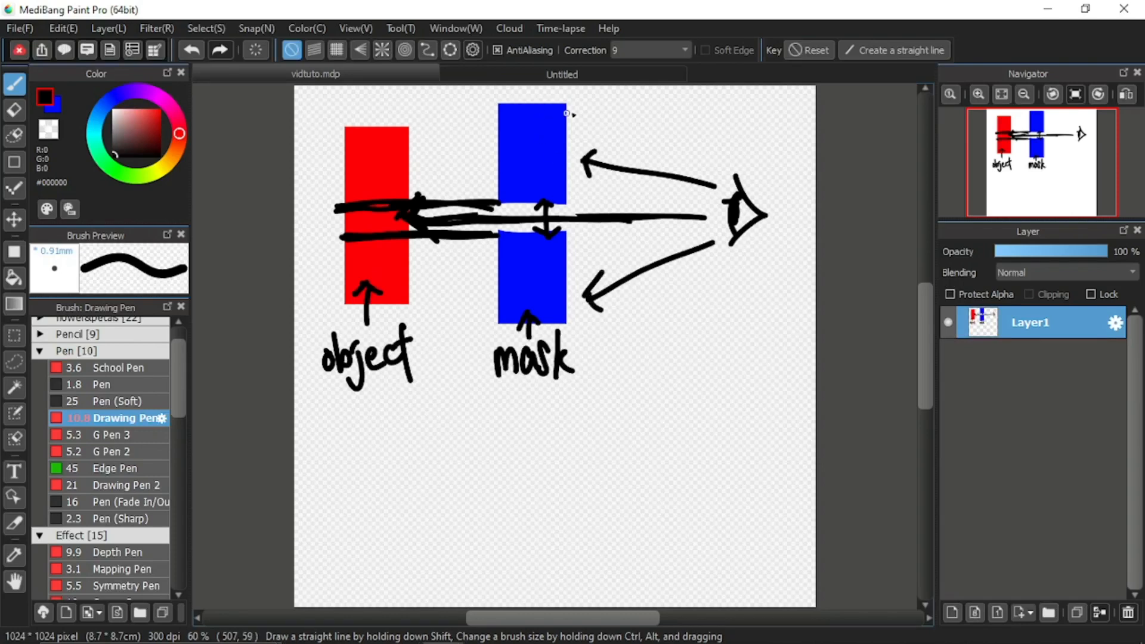
mouse_move(574, 101)
mouse_down()
mouse_move(588, 165)
mouse_move(574, 322)
mouse_up()
mouse_move(707, 219)
mouse_down()
mouse_move(466, 229)
mouse_move(420, 220)
mouse_move(435, 249)
mouse_up()
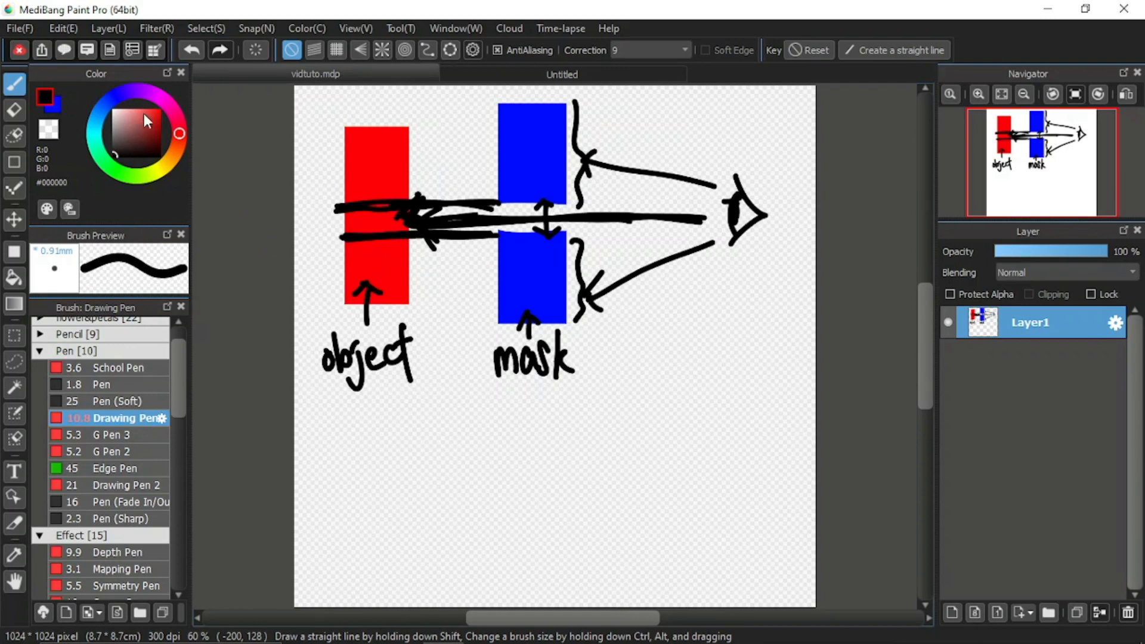
Step: Draw a filled red rectangle in the lower part of the canvas and a larger blue one overlapping its right side
drag(145, 117, 161, 109)
click(14, 252)
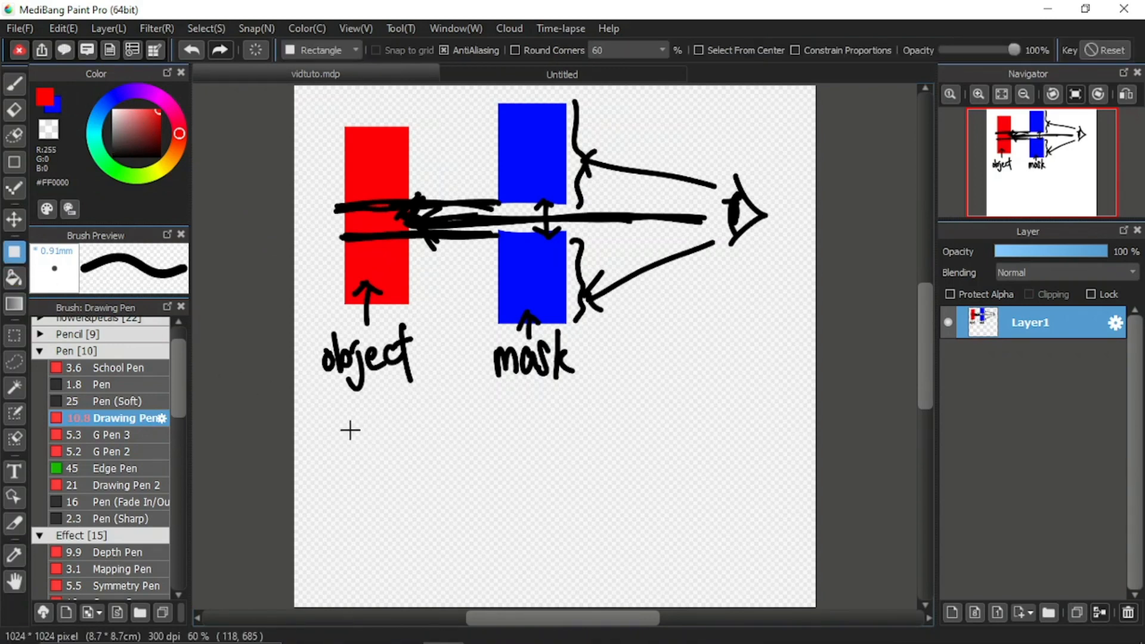
mouse_move(350, 426)
mouse_down()
mouse_move(499, 537)
mouse_move(510, 576)
mouse_up()
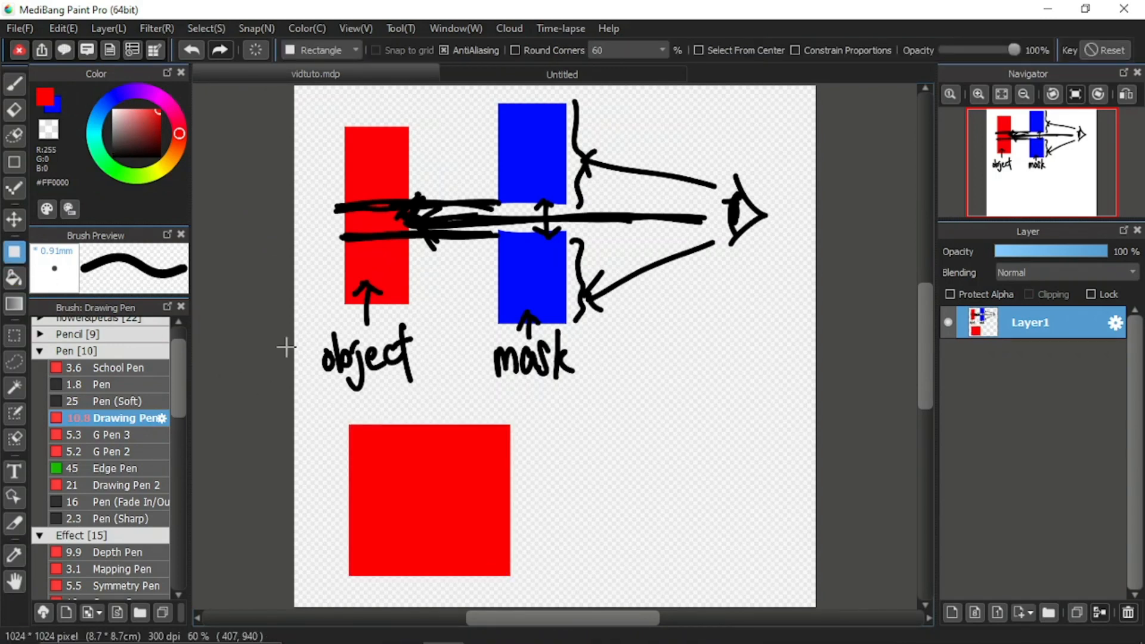
click(56, 91)
drag(409, 405, 594, 598)
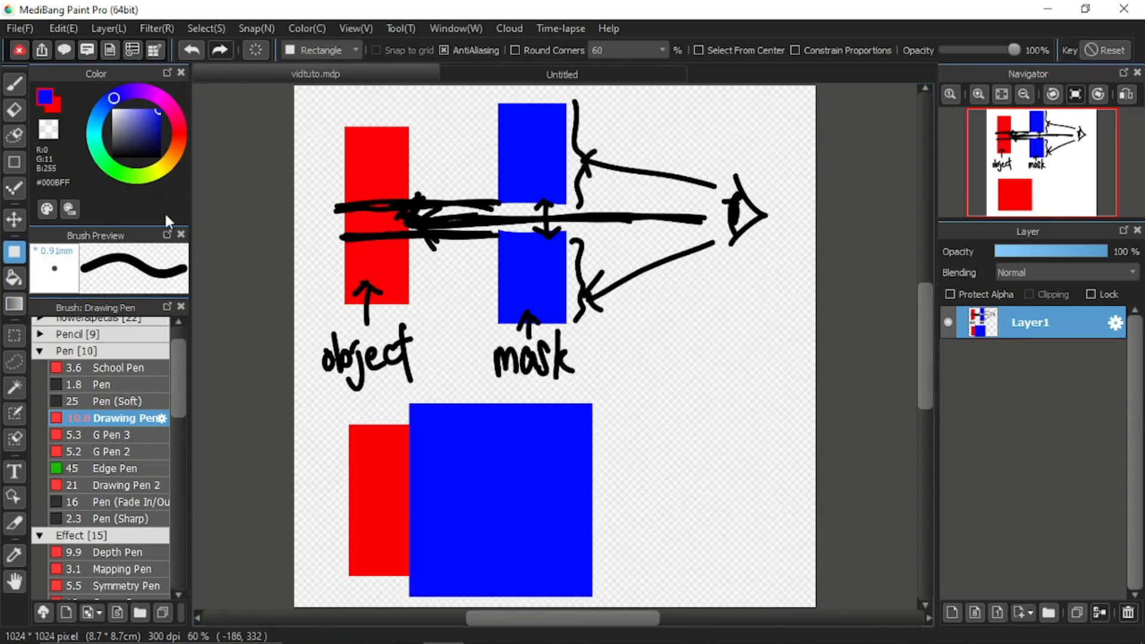
Step: Sketch a black eye right of the lower blue rectangle with an arrow pointing onto it
drag(149, 138, 156, 179)
key(b)
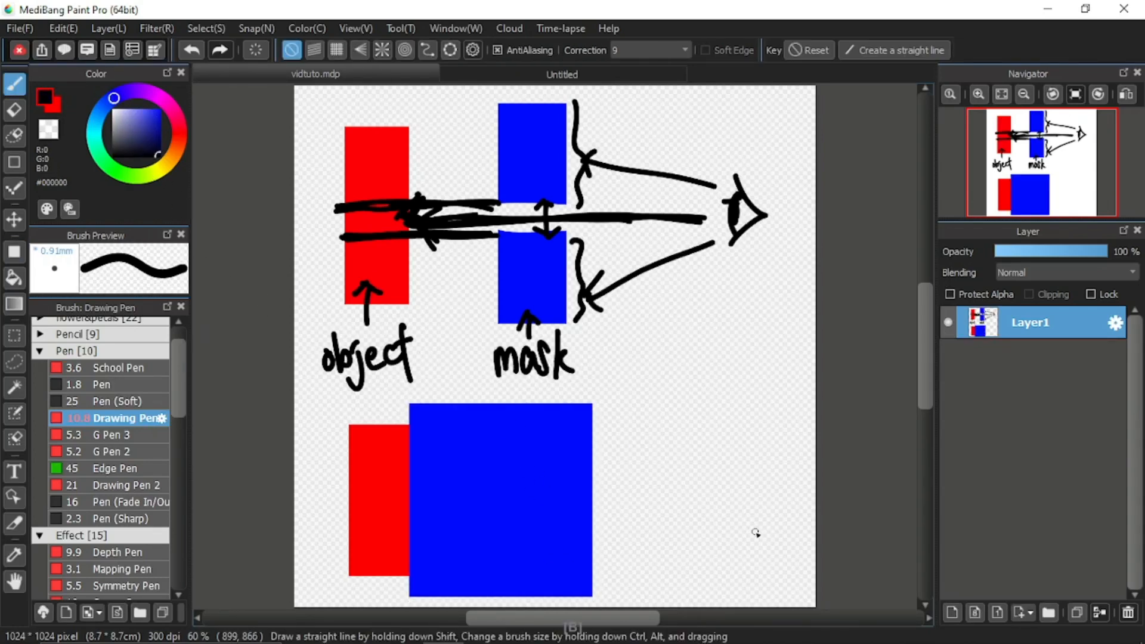
mouse_move(726, 496)
mouse_down()
mouse_move(743, 522)
mouse_move(715, 547)
mouse_move(726, 507)
mouse_move(724, 529)
mouse_move(705, 515)
mouse_move(721, 504)
mouse_move(686, 498)
mouse_move(724, 562)
mouse_move(734, 499)
mouse_move(720, 483)
mouse_move(737, 518)
mouse_move(723, 498)
mouse_move(719, 522)
mouse_move(720, 497)
mouse_move(715, 533)
mouse_up()
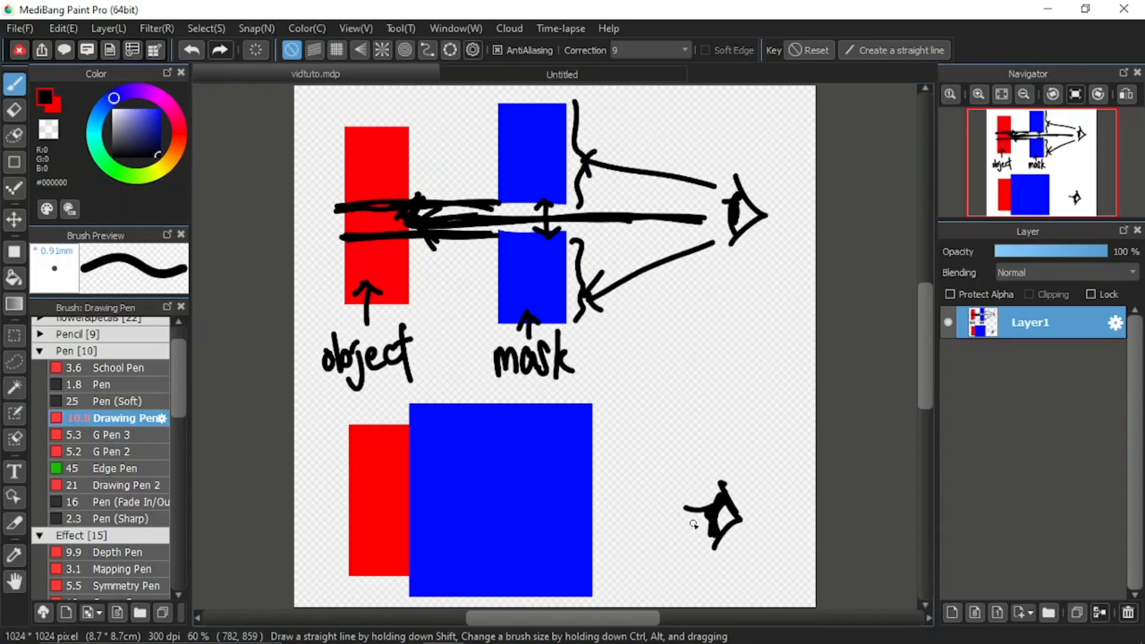
mouse_move(694, 524)
mouse_down()
mouse_move(476, 504)
mouse_move(485, 520)
mouse_up()
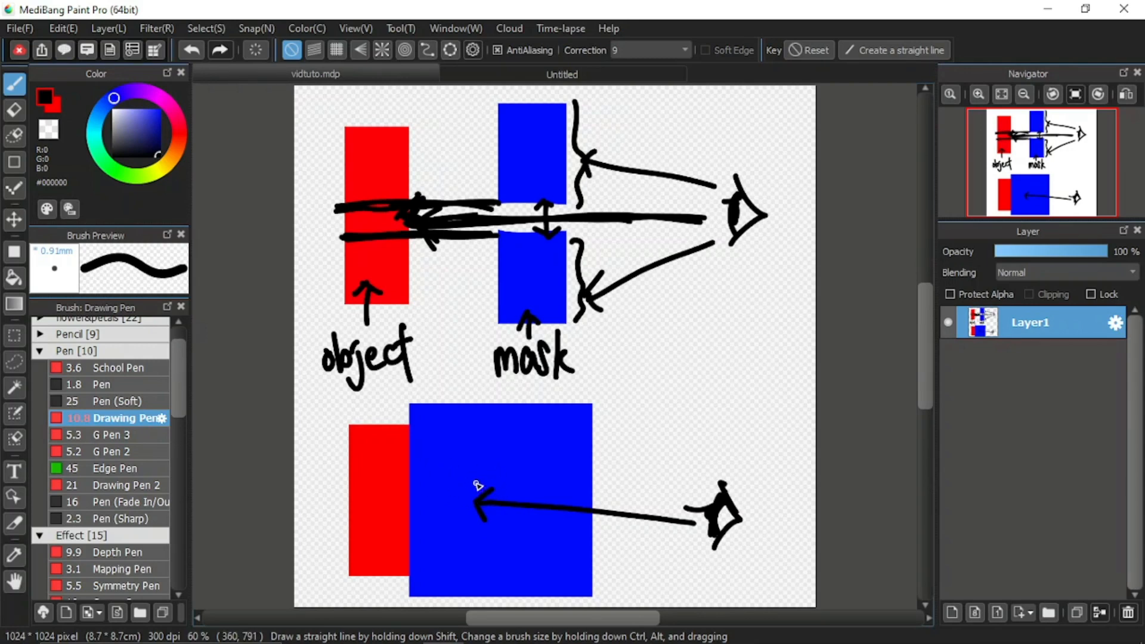
Step: Paint several red spots on the lower blue rectangle with an enlarged Drawing Pen
click(48, 103)
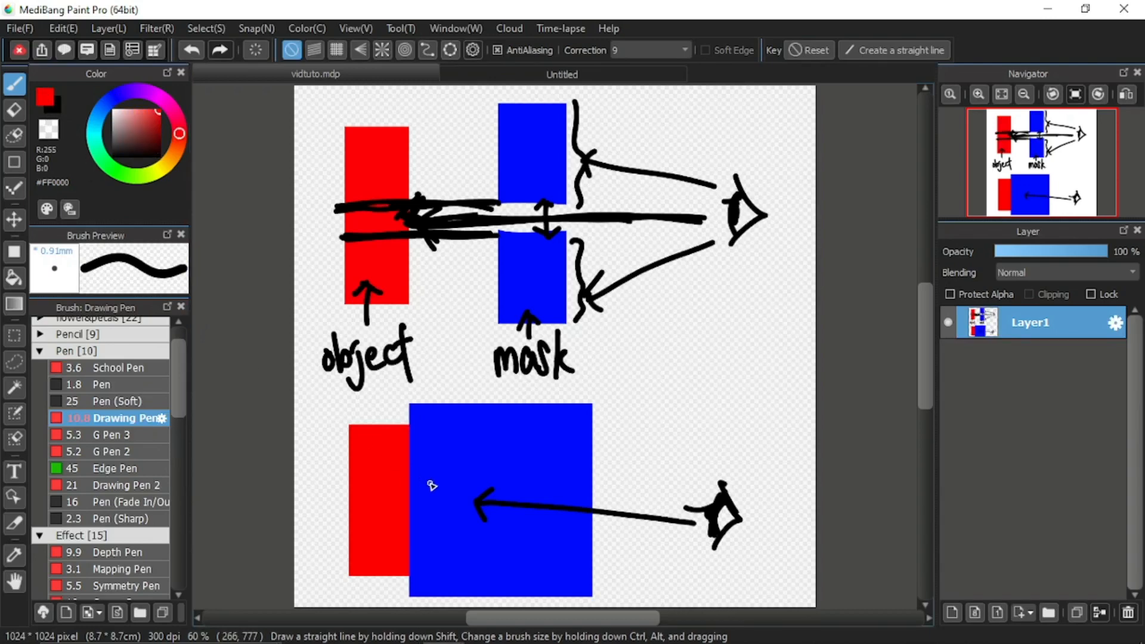
drag(429, 480, 429, 501)
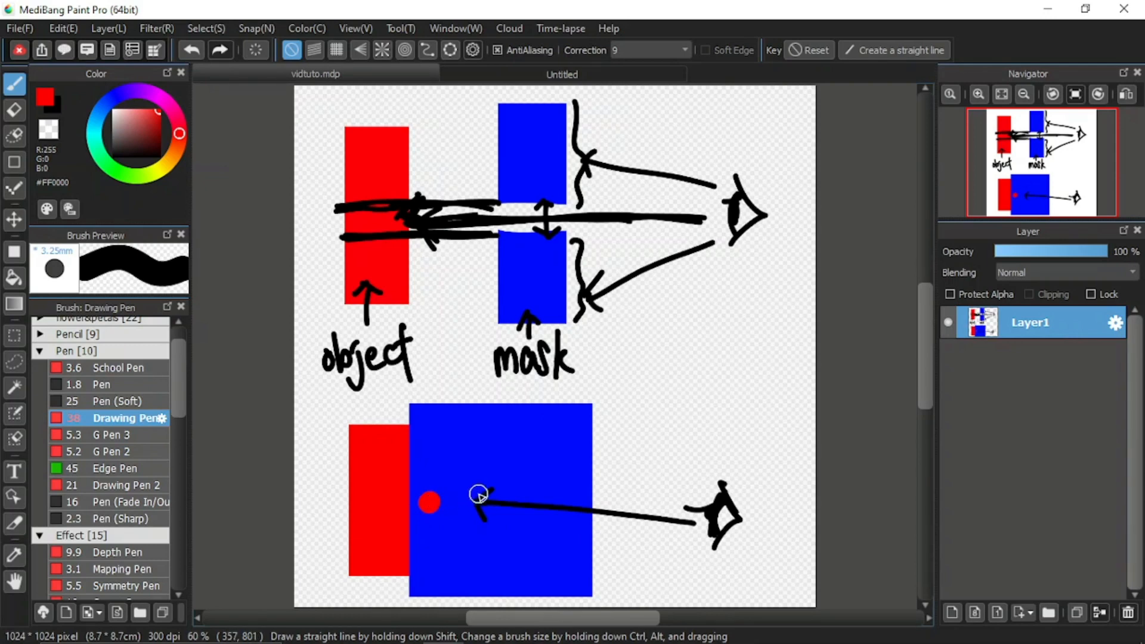
mouse_move(488, 486)
mouse_down()
mouse_move(472, 513)
mouse_move(467, 488)
mouse_move(493, 501)
mouse_move(485, 481)
mouse_move(465, 530)
mouse_move(477, 501)
mouse_move(466, 482)
mouse_move(498, 517)
mouse_move(464, 506)
mouse_up()
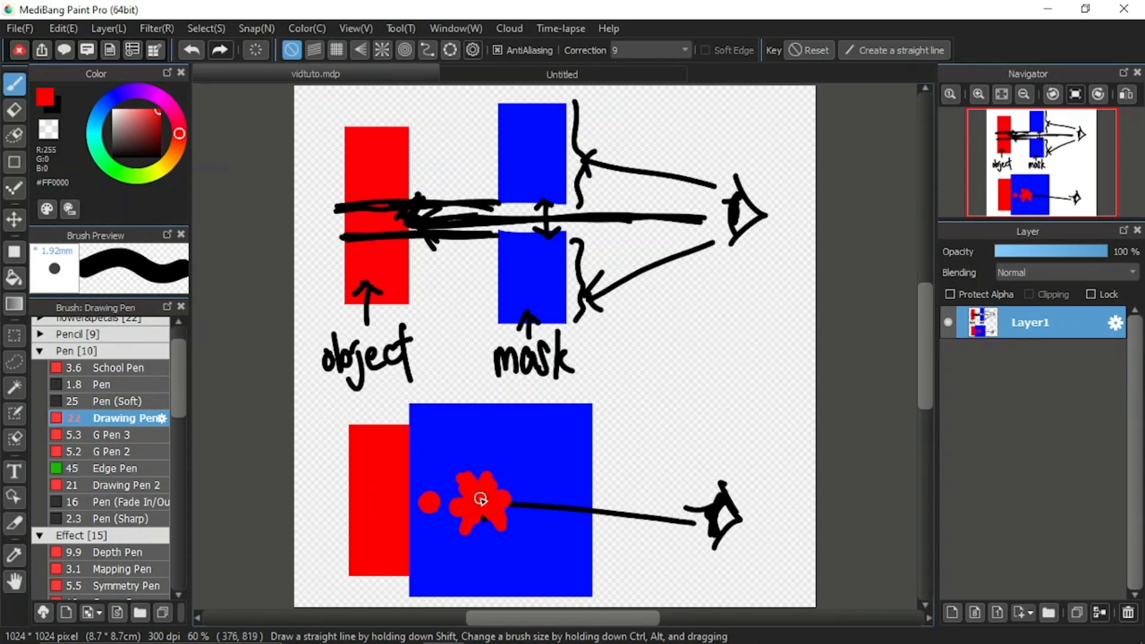
mouse_move(513, 457)
mouse_down()
mouse_move(533, 464)
mouse_move(519, 460)
mouse_up()
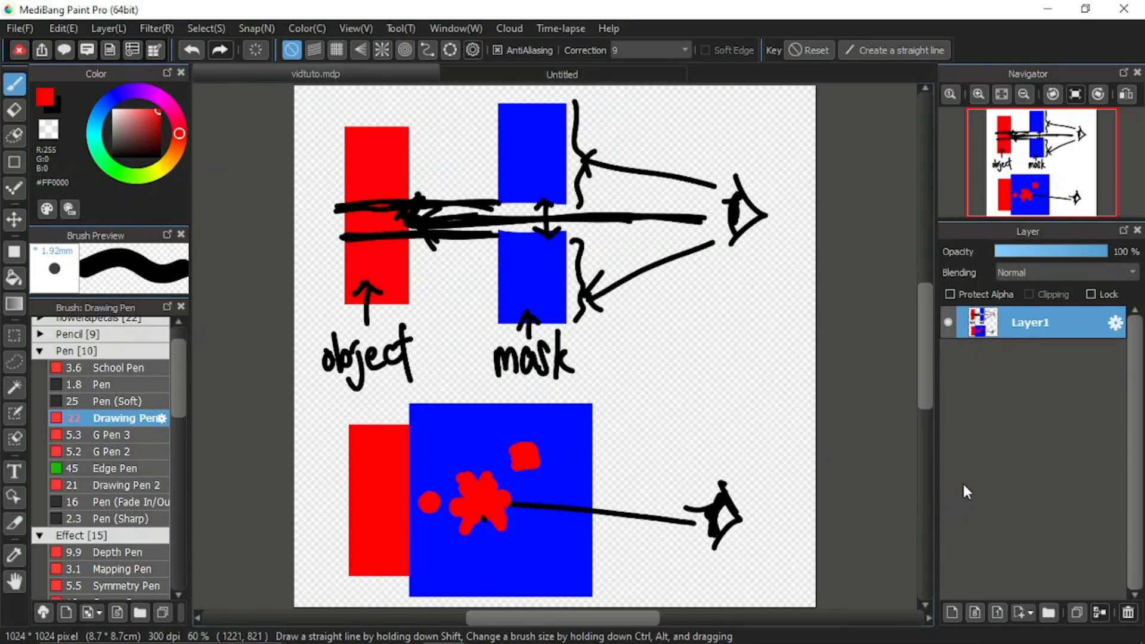
Step: Cover the entire canvas on Layer1 with a filled red rectangle
click(15, 251)
scroll(468, 325, up, 3)
drag(318, 159, 690, 485)
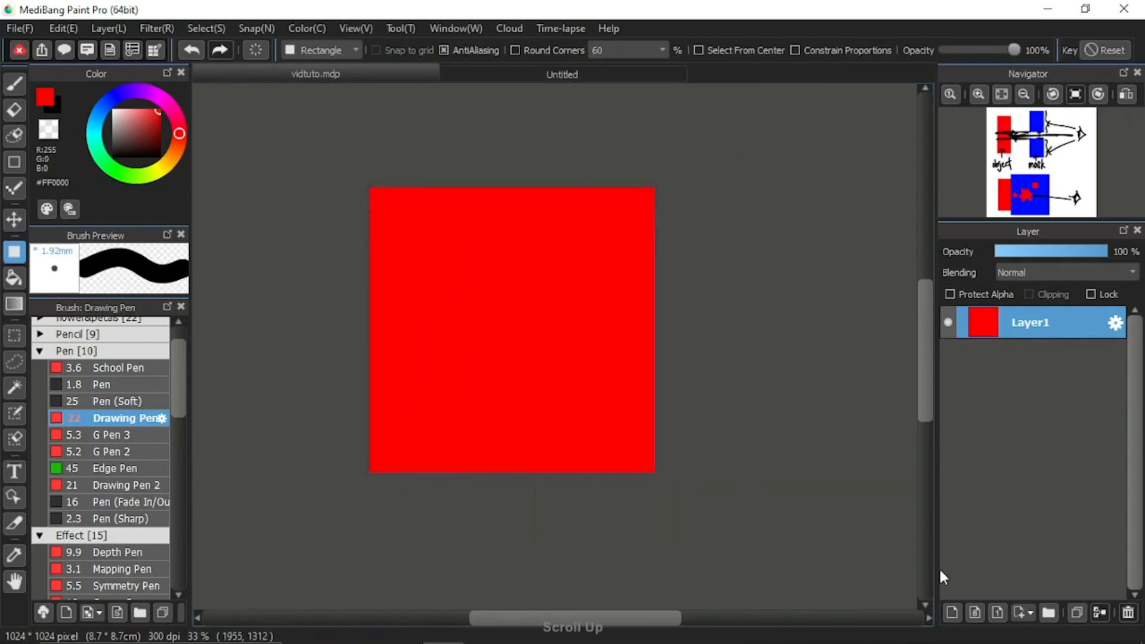
Step: Add a new layer above Layer1 and cover the whole canvas with a filled blue (#0010FF) rectangle
click(952, 613)
click(37, 95)
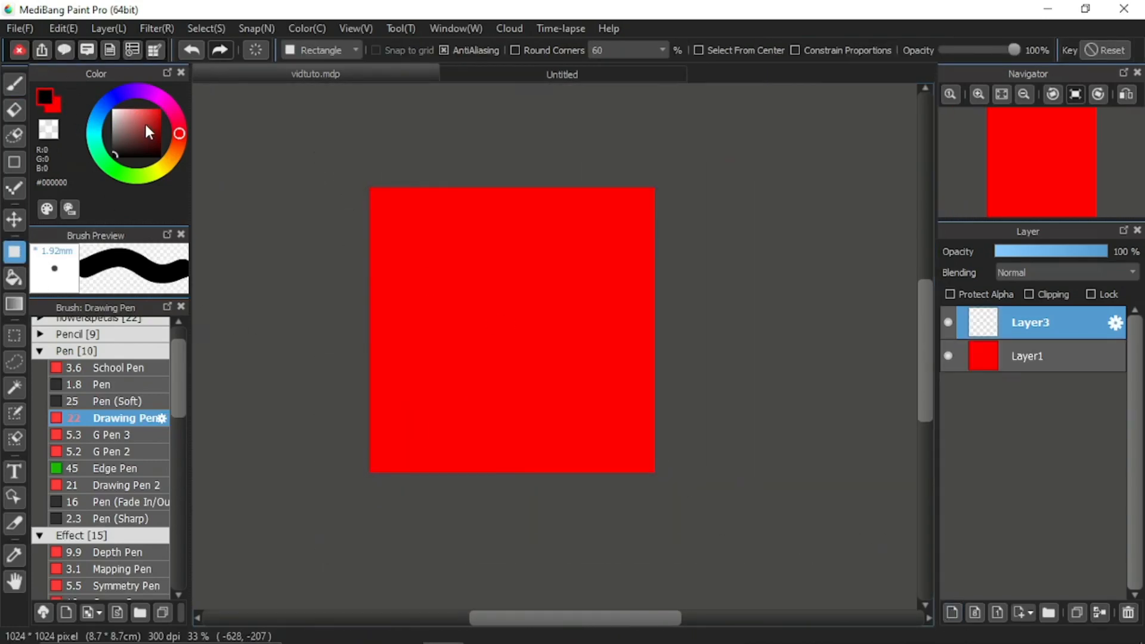
click(114, 99)
drag(337, 144, 800, 537)
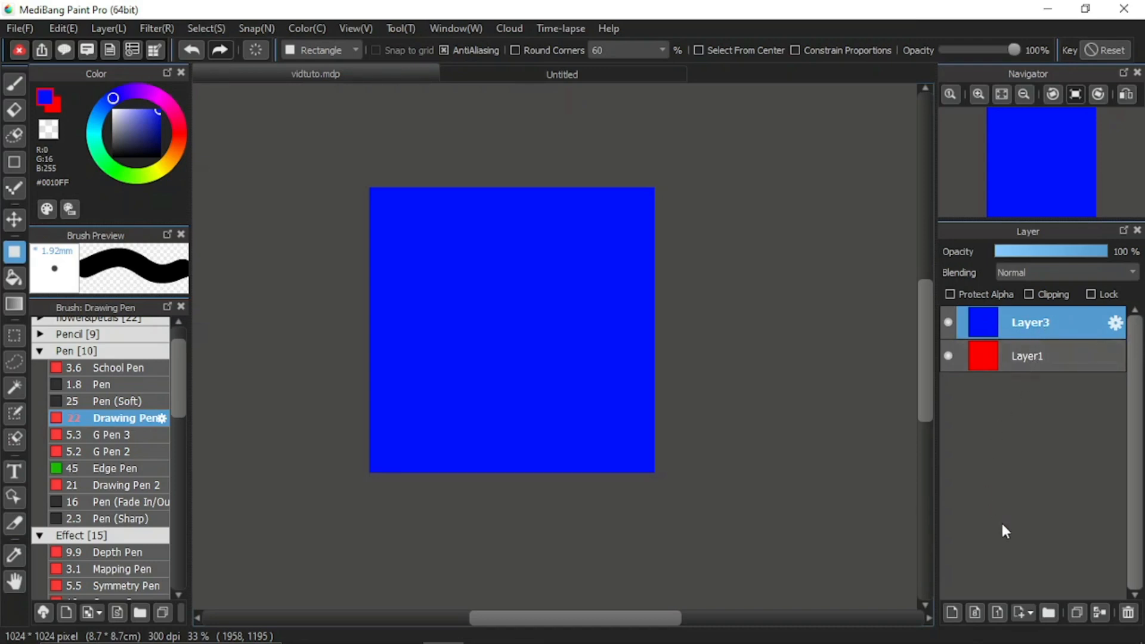
Step: Add a mask layer to the blue layer and set the drawing colour to black (#000000)
click(1030, 614)
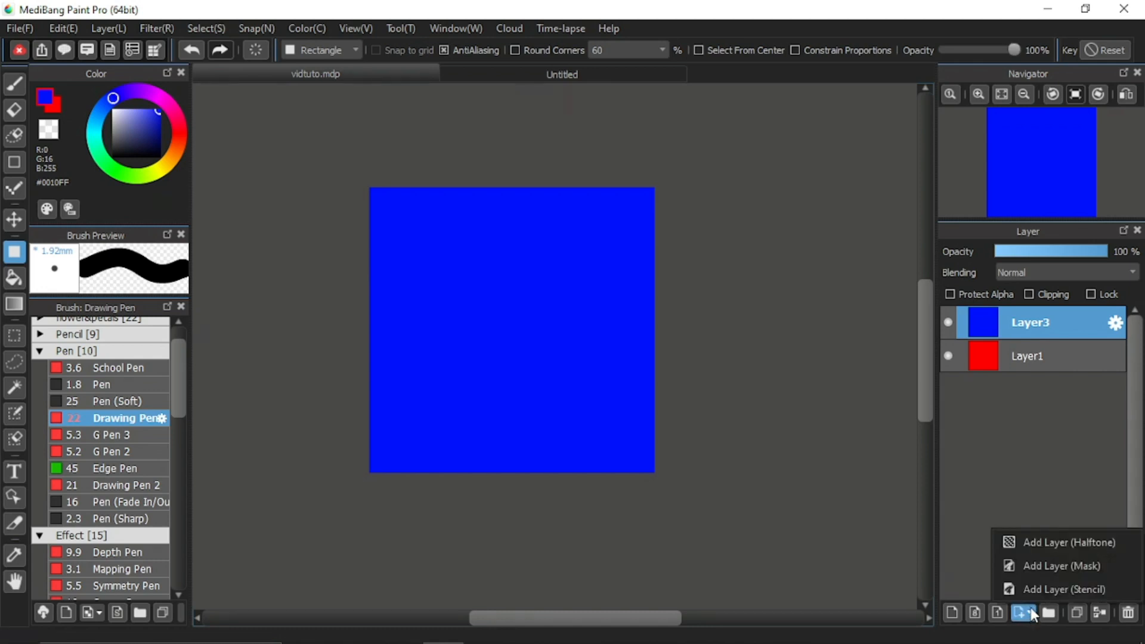
click(1077, 569)
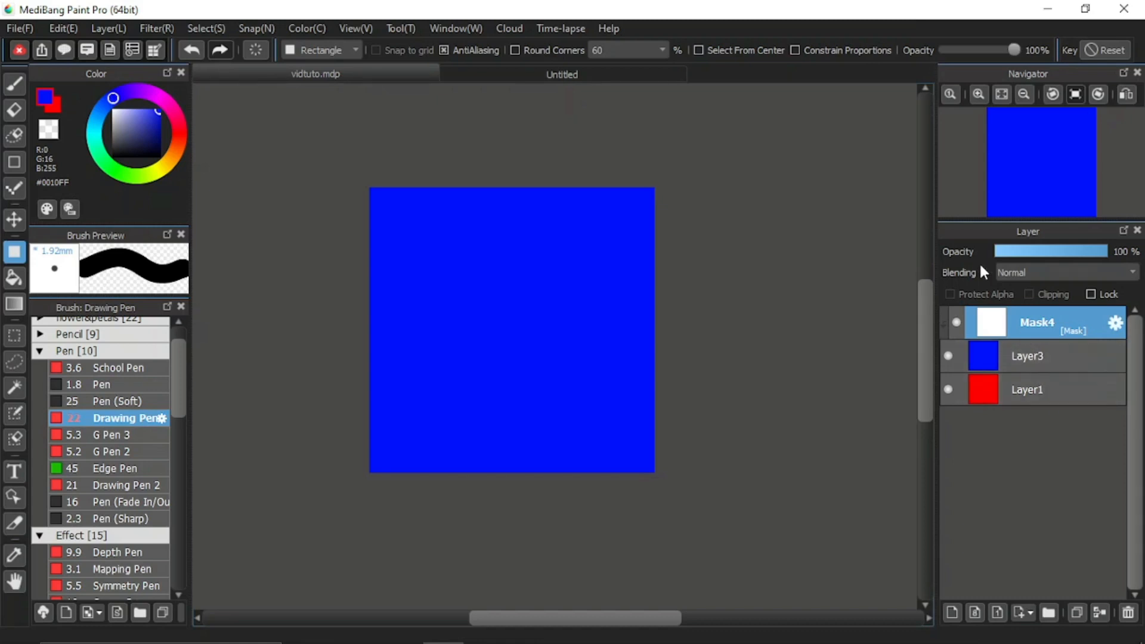
click(1002, 93)
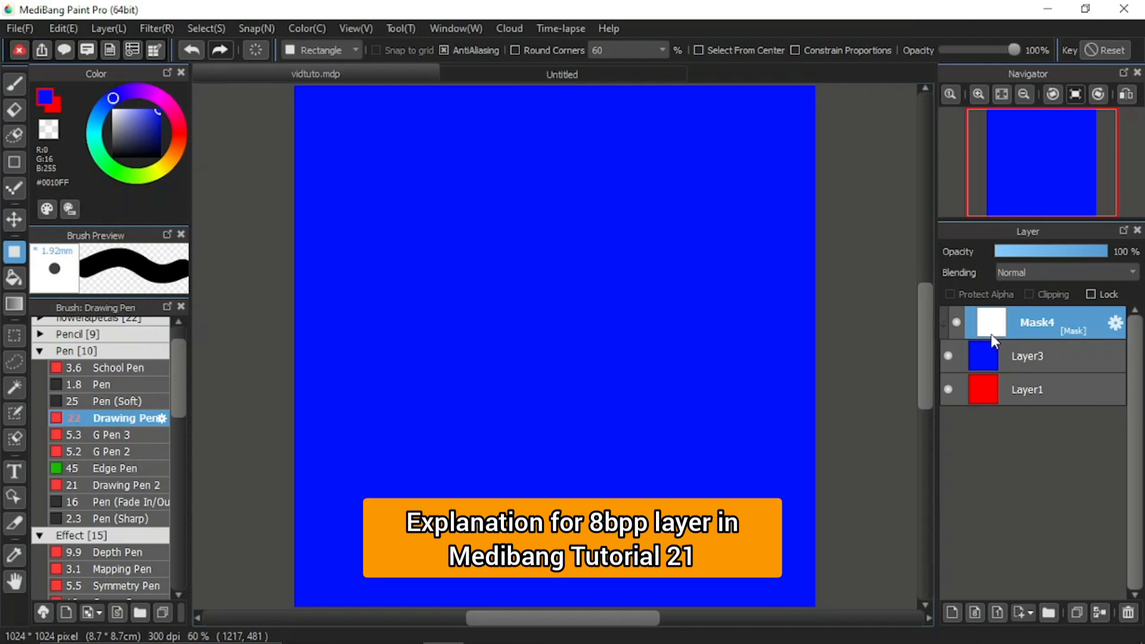
drag(138, 132, 189, 186)
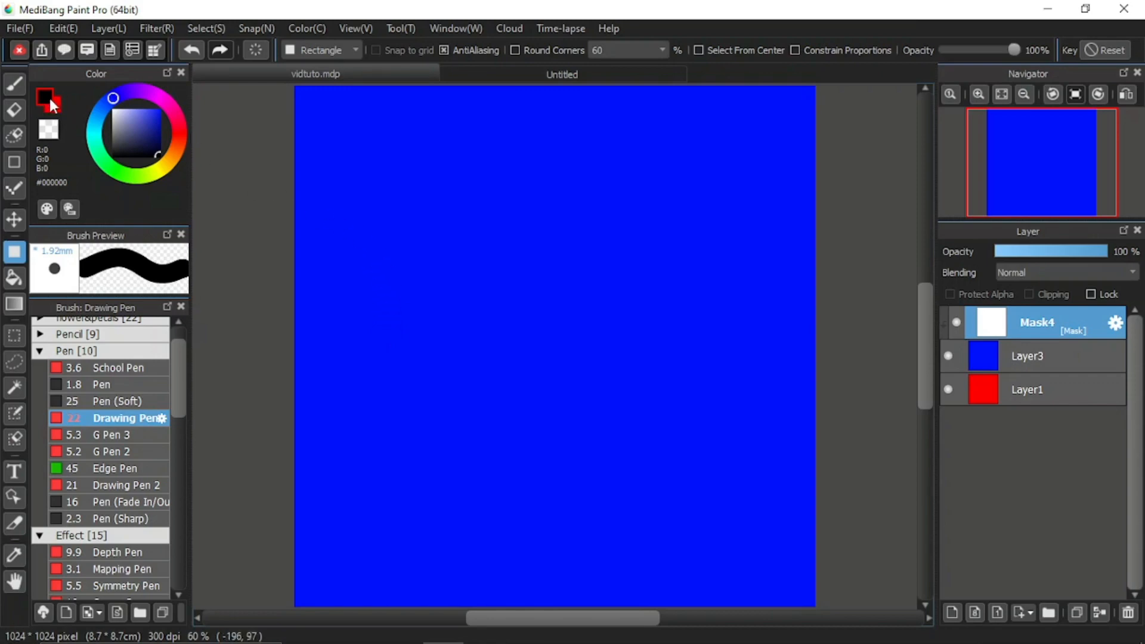
Step: Paint a solid black heart on the blue layer's mask with the Drawing Pen enlarged to 47
key(ctrl+alt)
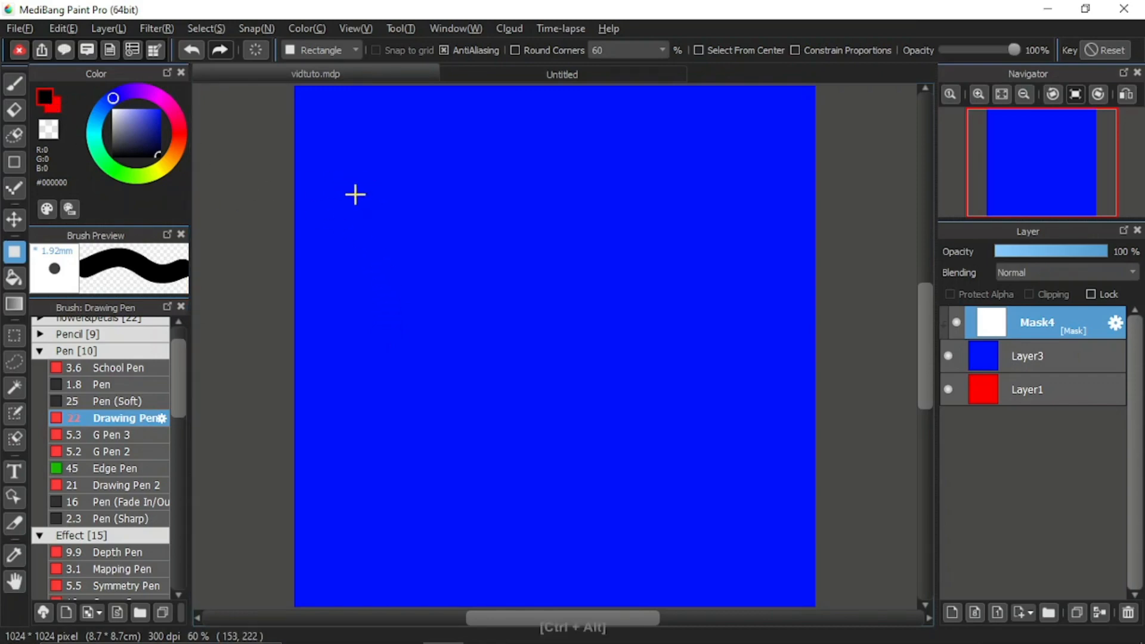
key(b)
mouse_move(388, 184)
mouse_down()
mouse_move(406, 210)
mouse_move(351, 193)
mouse_move(416, 250)
mouse_move(410, 225)
mouse_move(456, 152)
mouse_move(427, 232)
mouse_move(430, 191)
mouse_move(413, 172)
mouse_move(408, 198)
mouse_move(370, 184)
mouse_up()
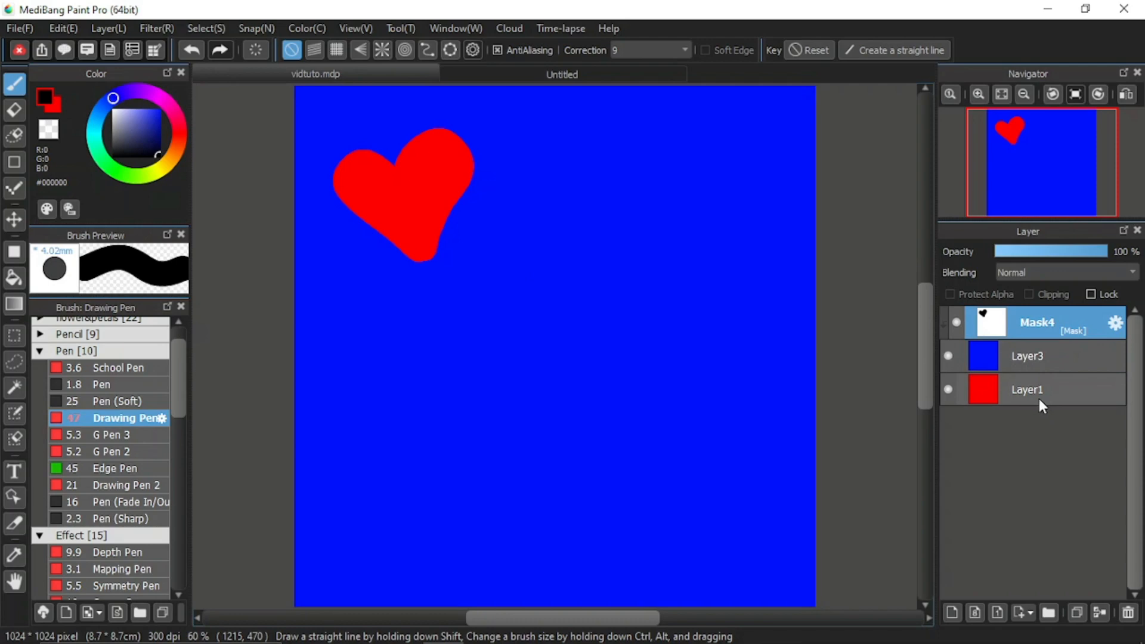
Step: Hide the red Layer1 and examine the heart-shaped cut-out in the blue layer up close
click(949, 390)
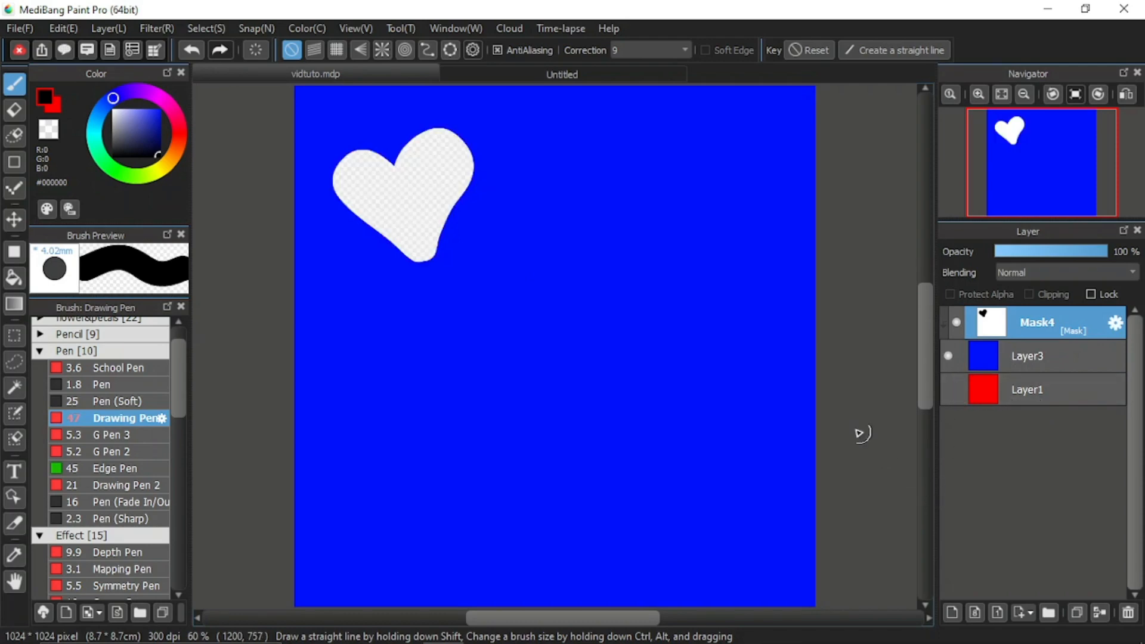
scroll(392, 171, down, 1)
scroll(391, 171, down, 4)
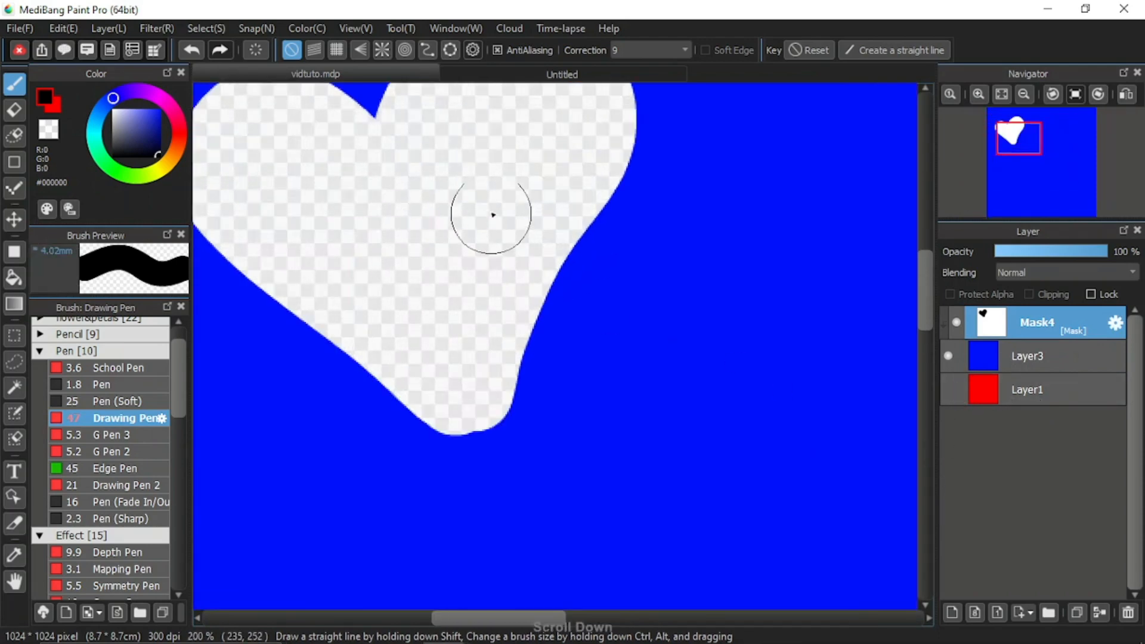
Step: Set the drawing colour to white (#FFFFFF) and paint a diagonal stripe across the heart on the mask
click(1002, 95)
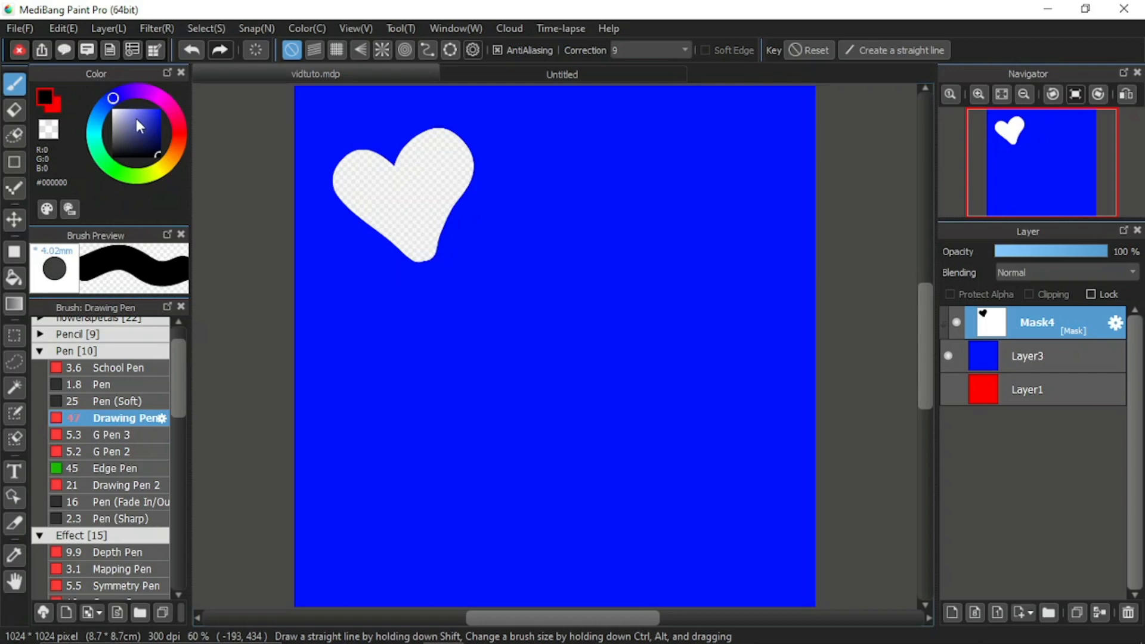
drag(139, 126, 95, 107)
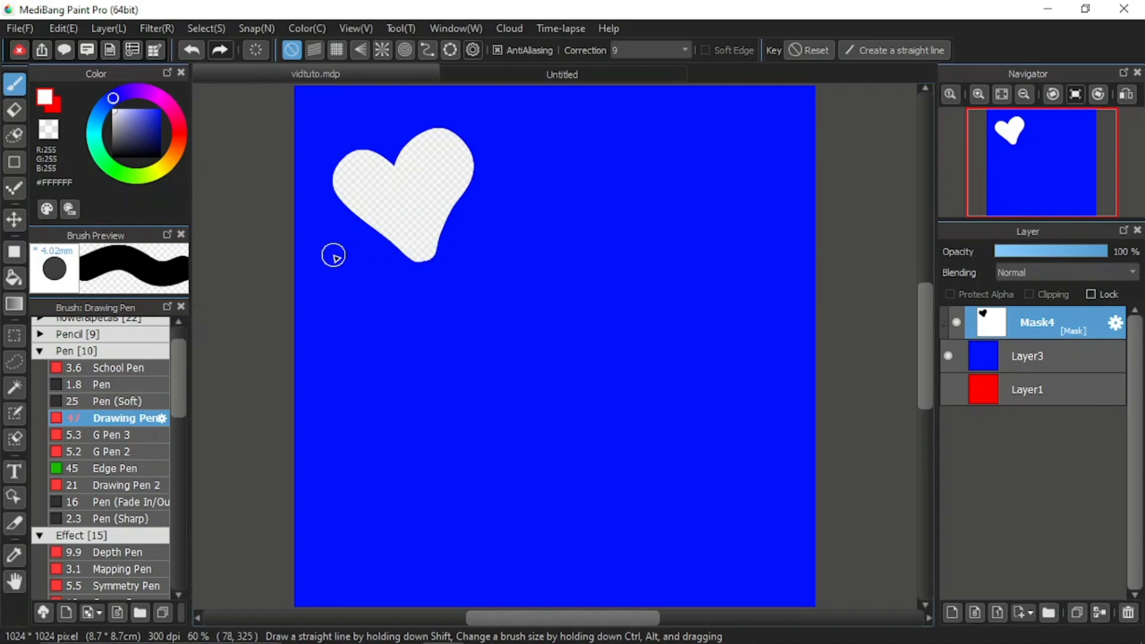
drag(333, 253, 489, 170)
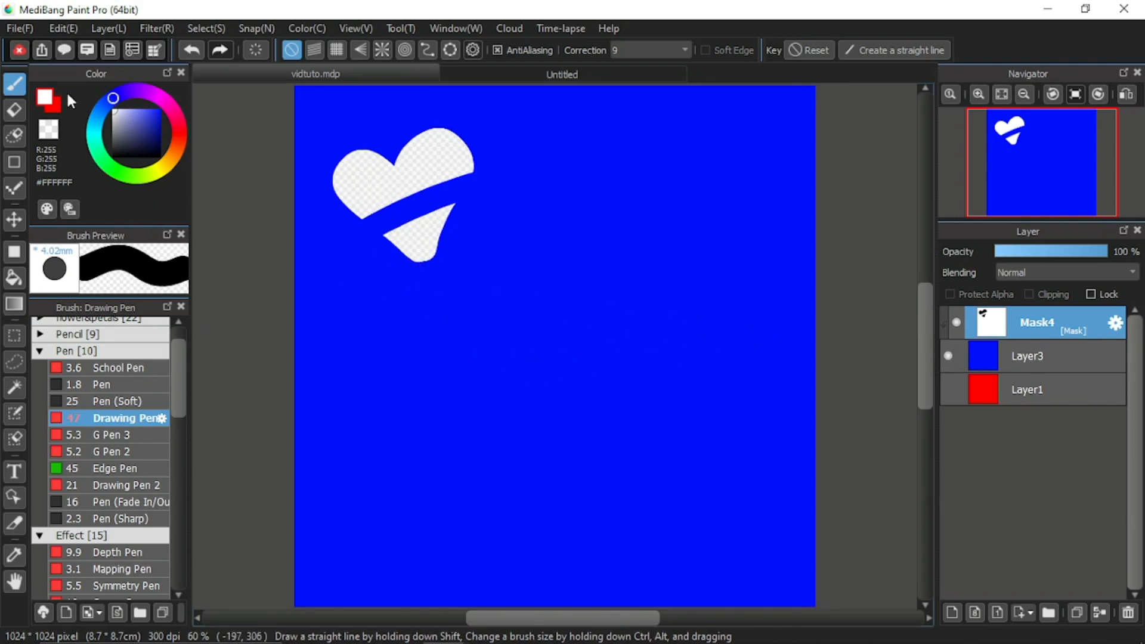
Step: Paint a cloud-shaped blob beside the heart on the mask in green (#39CE51) with the Drawing Pen at size 94
click(110, 167)
mouse_move(576, 270)
mouse_down()
mouse_move(614, 271)
mouse_move(575, 233)
mouse_move(627, 233)
mouse_move(650, 238)
mouse_move(688, 288)
mouse_move(690, 250)
mouse_up()
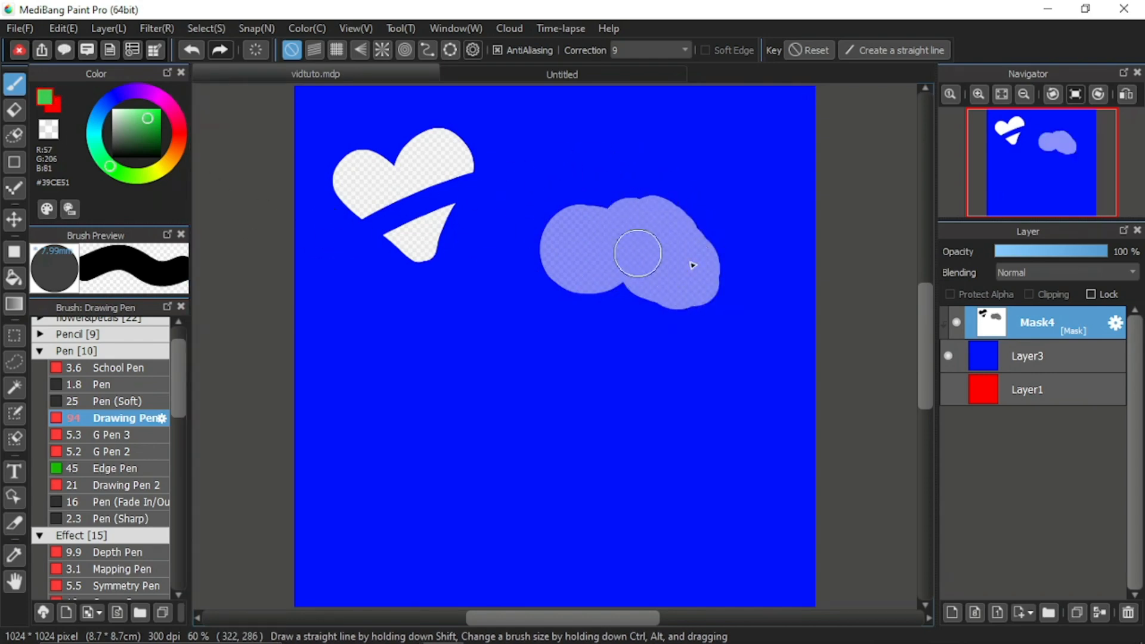
scroll(722, 230, down, 5)
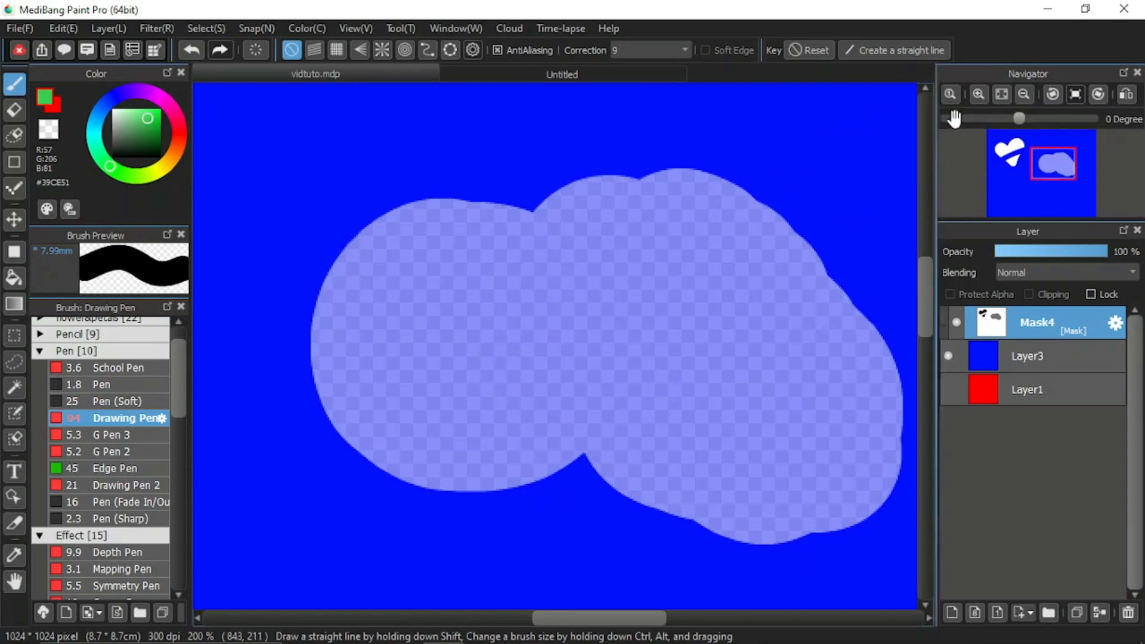
Step: Scatter green leaves below the heart on the mask with the Leaf Brush
click(1003, 94)
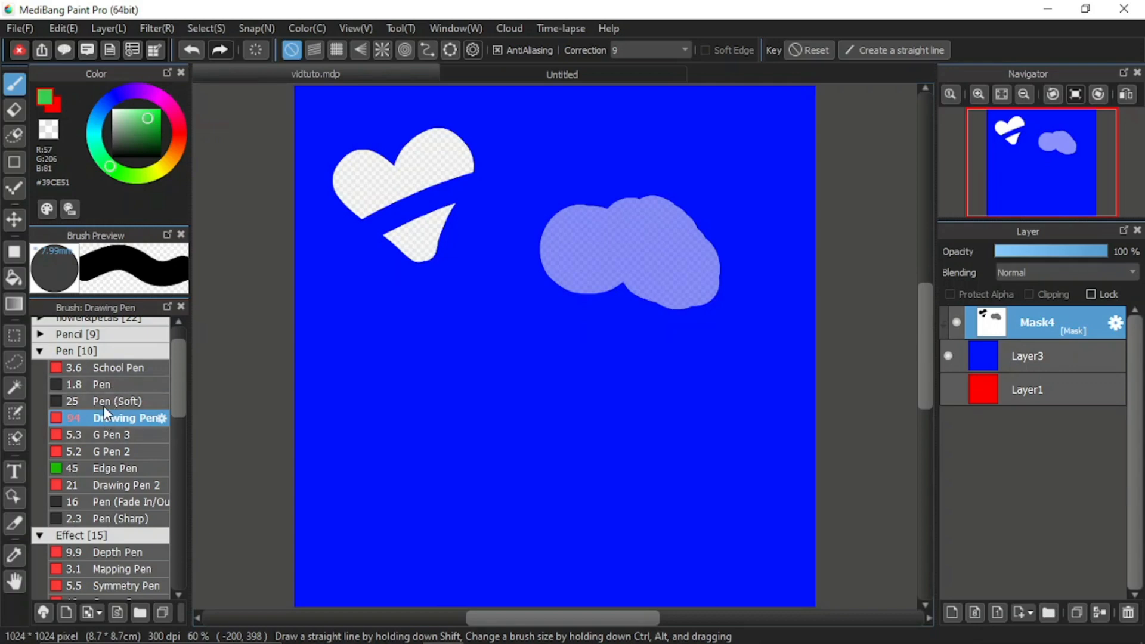
click(119, 321)
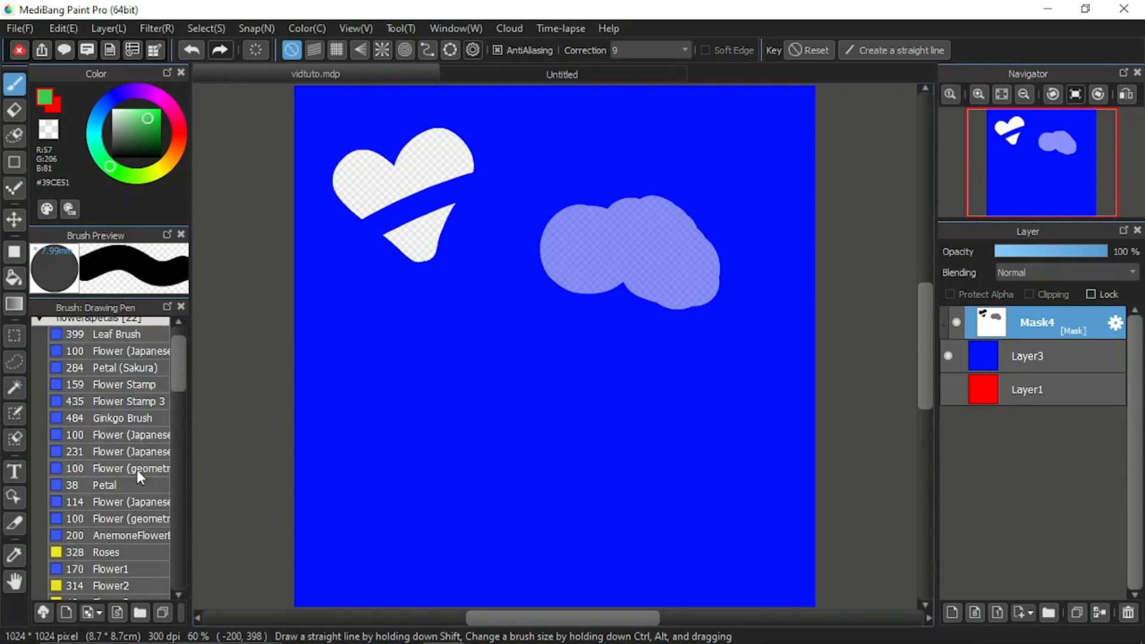
click(116, 335)
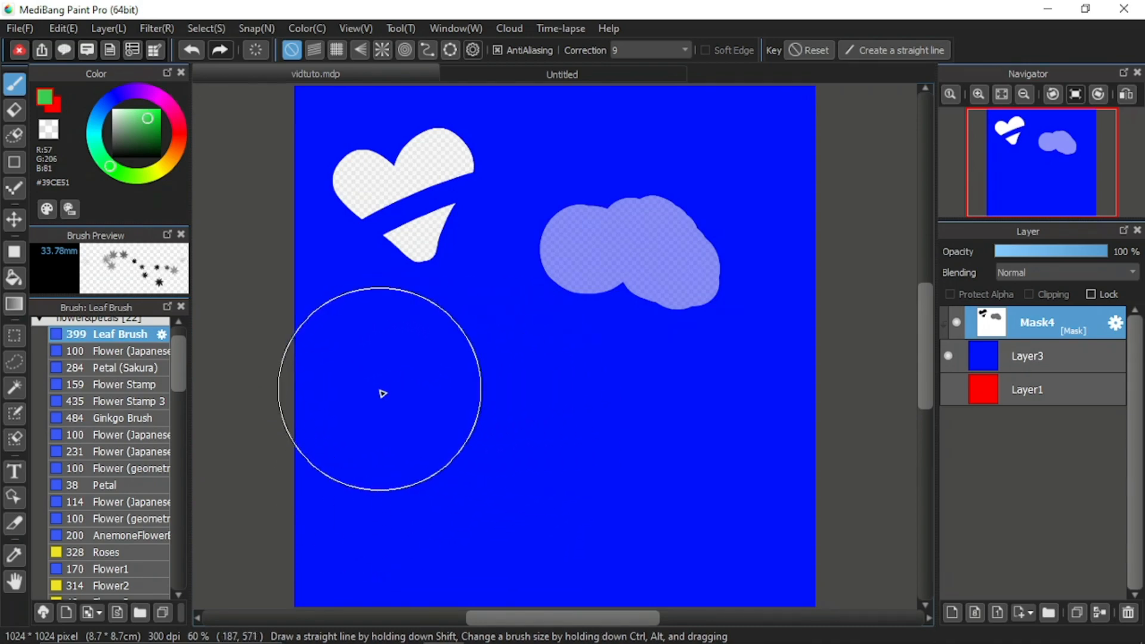
mouse_move(391, 401)
mouse_down()
mouse_move(585, 448)
mouse_move(555, 439)
mouse_up()
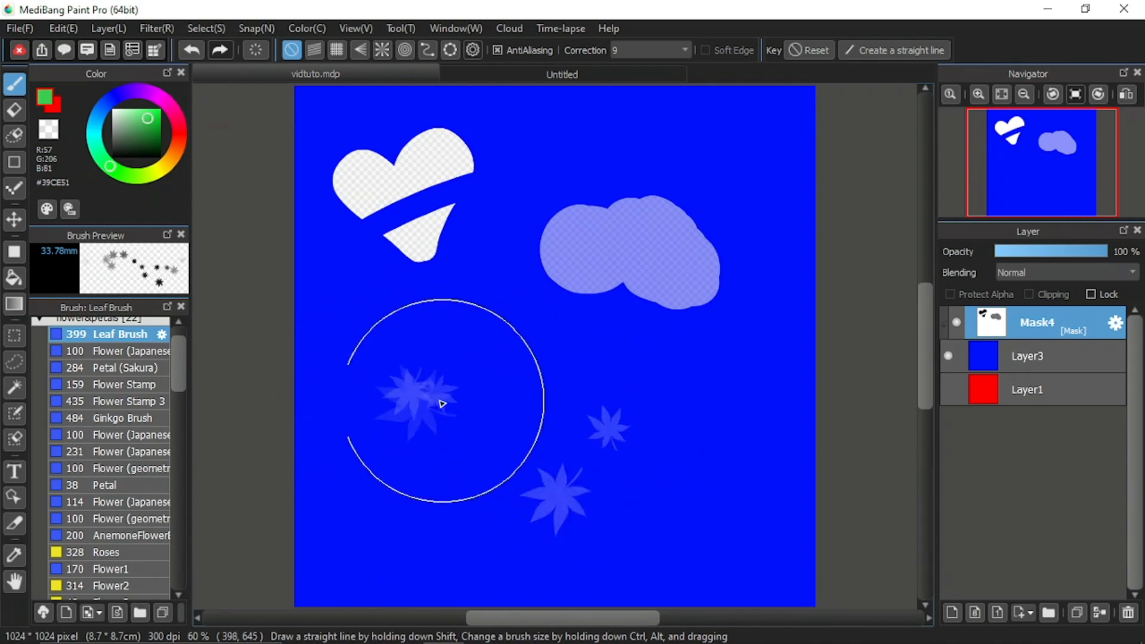
Step: Set the colour to black (#000000) and scatter more leaves over the lower half of the mask
click(157, 154)
drag(455, 388, 823, 404)
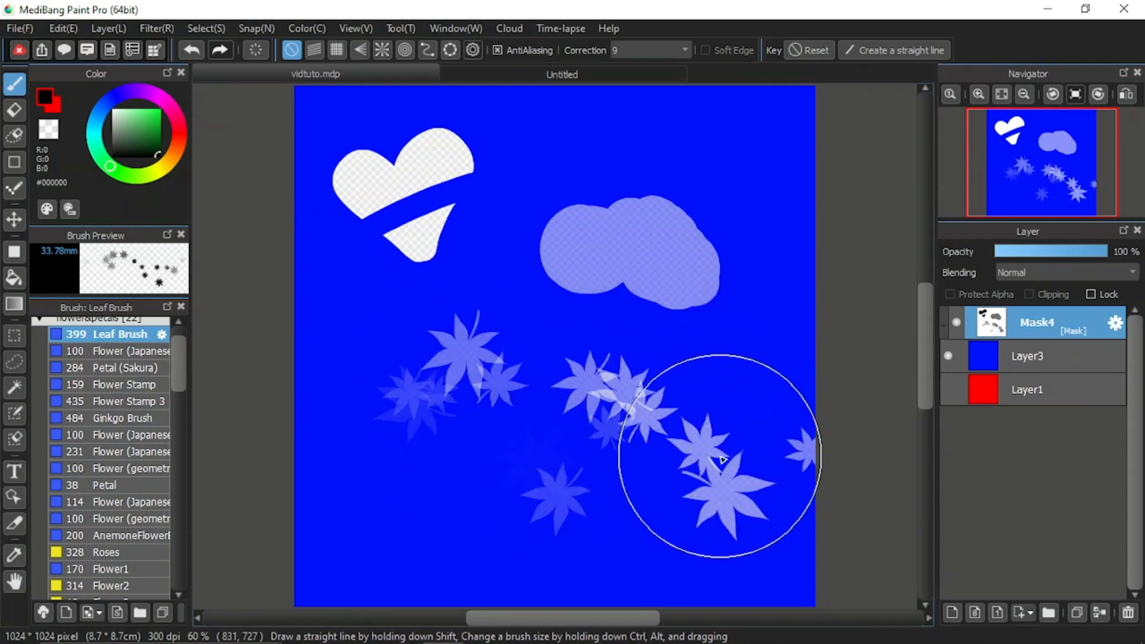
mouse_move(493, 458)
mouse_down()
mouse_move(370, 506)
mouse_move(486, 467)
mouse_up()
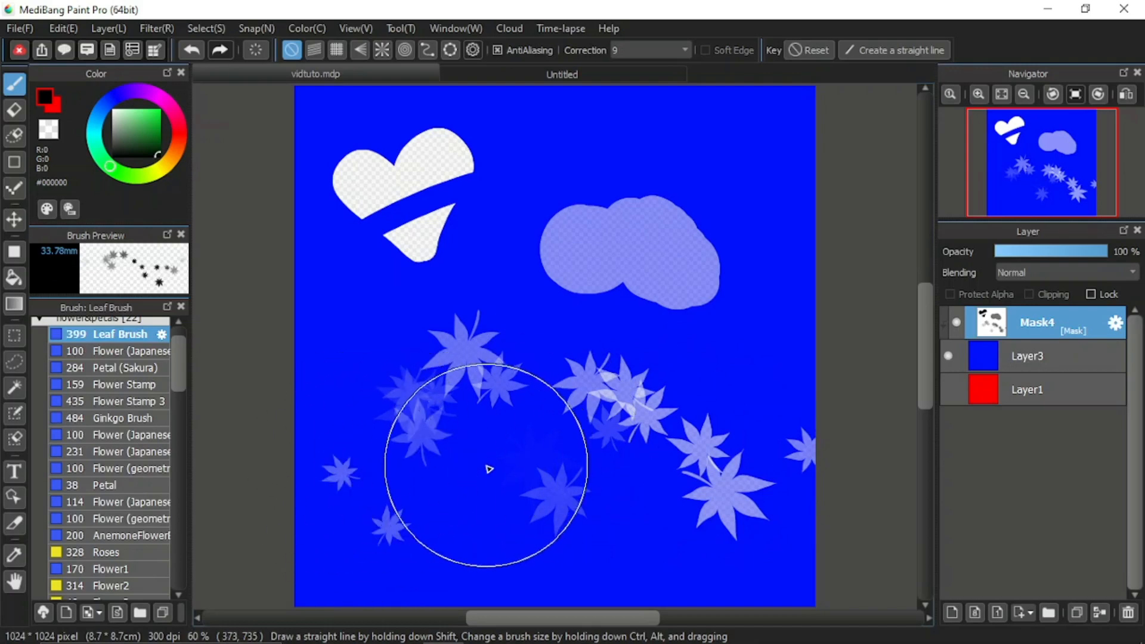
mouse_move(606, 512)
mouse_down()
mouse_move(805, 499)
mouse_move(768, 519)
mouse_move(458, 486)
mouse_move(390, 530)
mouse_move(302, 499)
mouse_up()
Step: Draw several black rotational patterns over the mask, including near the leaves and cloud shape, with the rotation symmetry brush at size 15
click(123, 321)
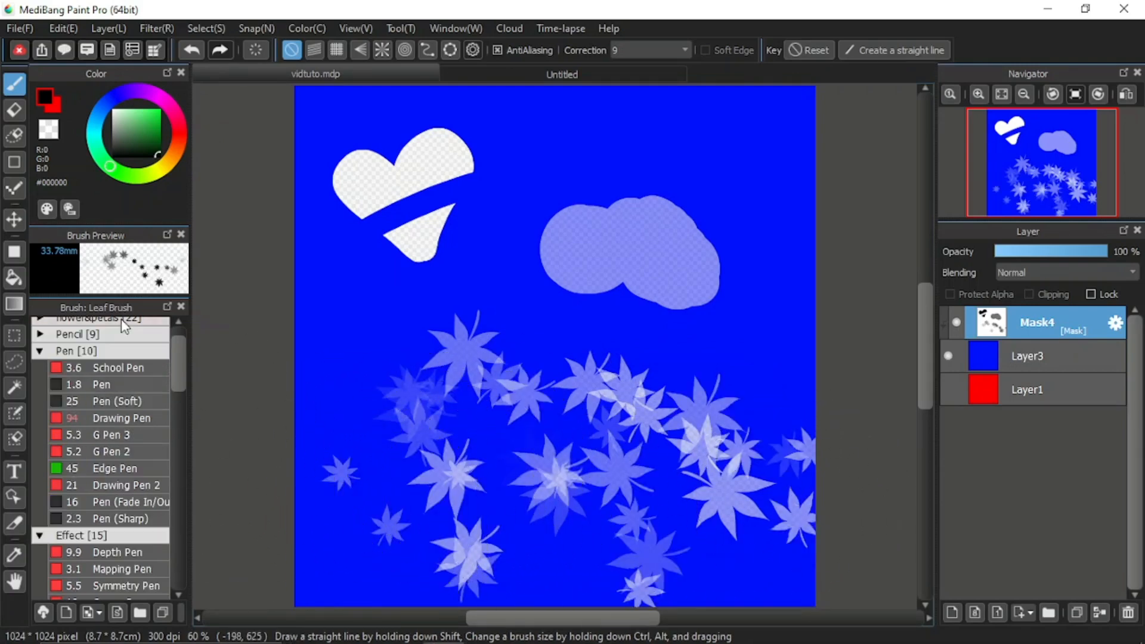
scroll(127, 540, down, 2)
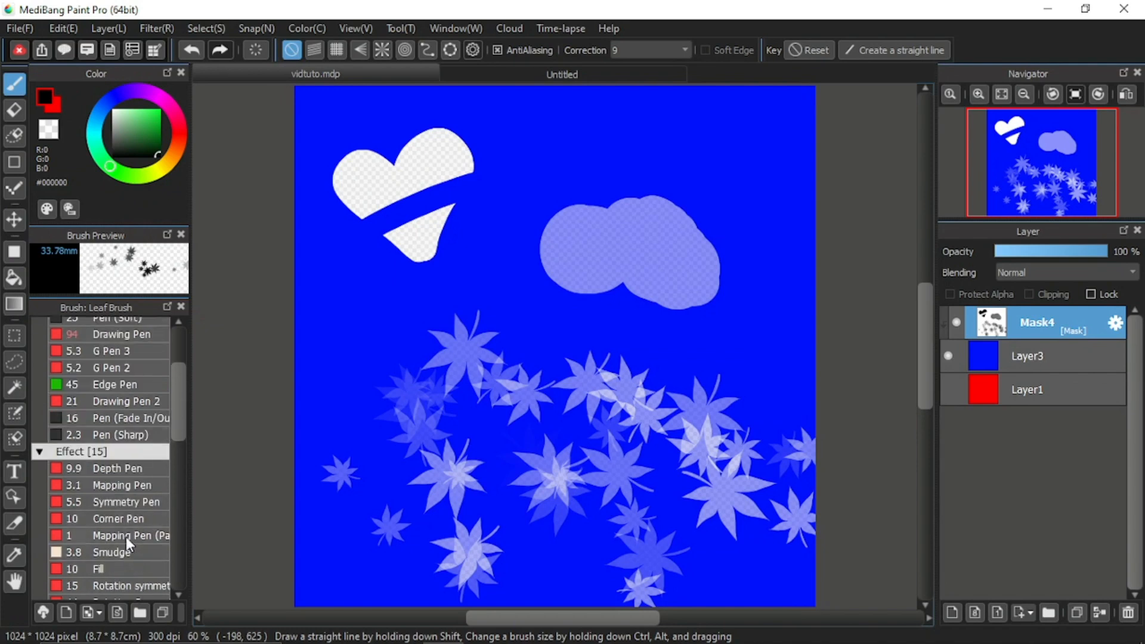
click(125, 506)
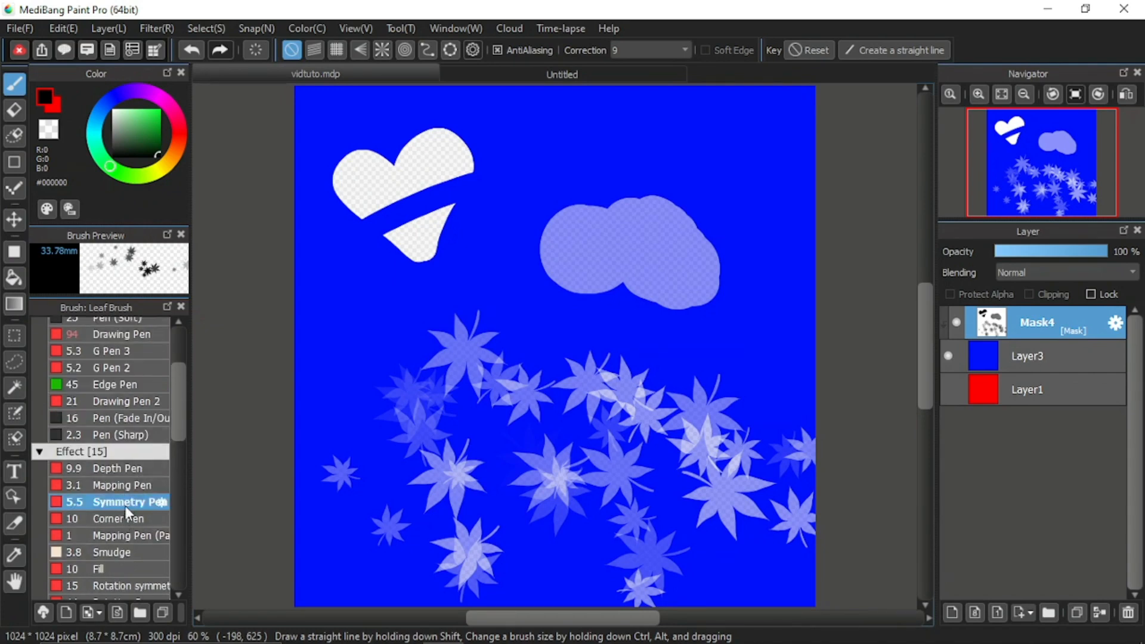
click(124, 586)
mouse_move(389, 367)
mouse_down()
mouse_move(400, 339)
mouse_move(438, 335)
mouse_move(413, 441)
mouse_move(439, 441)
mouse_up()
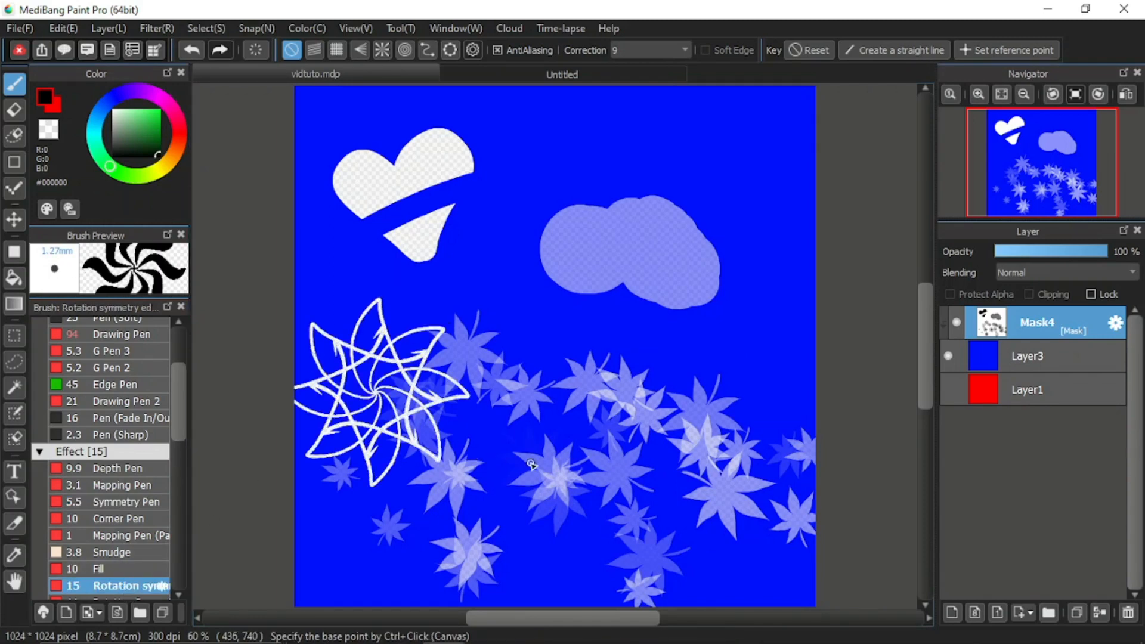
mouse_move(558, 444)
mouse_down()
mouse_move(591, 412)
mouse_move(519, 477)
mouse_move(573, 421)
mouse_up()
mouse_move(678, 407)
mouse_down()
mouse_move(692, 366)
mouse_move(710, 417)
mouse_move(674, 364)
mouse_move(707, 298)
mouse_move(640, 249)
mouse_up()
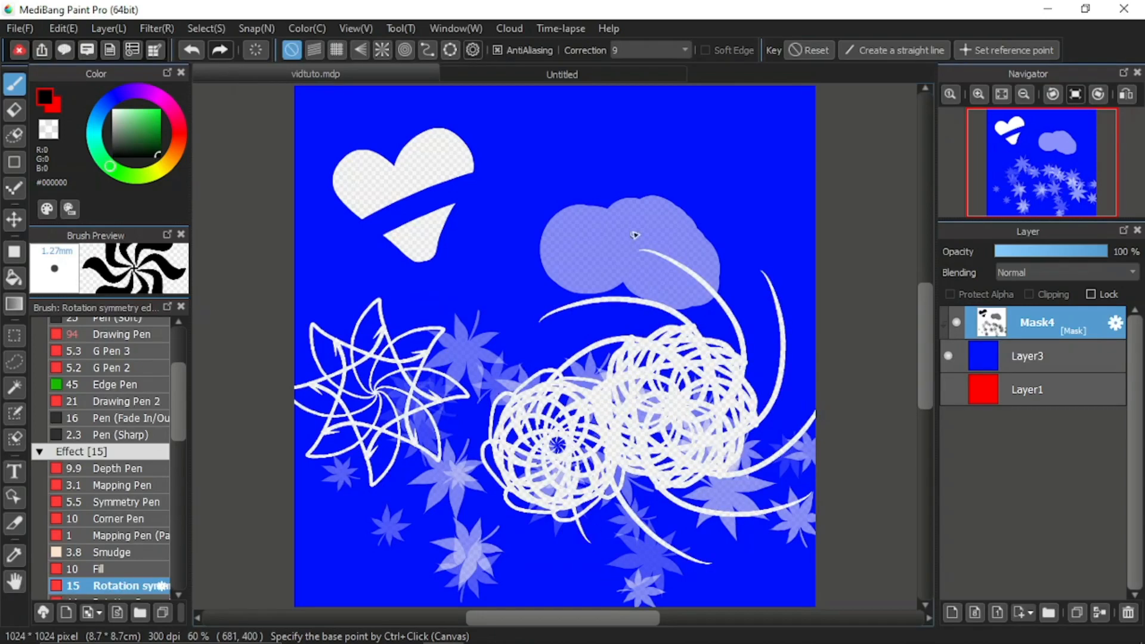
mouse_move(636, 167)
mouse_down()
mouse_move(686, 119)
mouse_move(740, 215)
mouse_move(626, 179)
mouse_up()
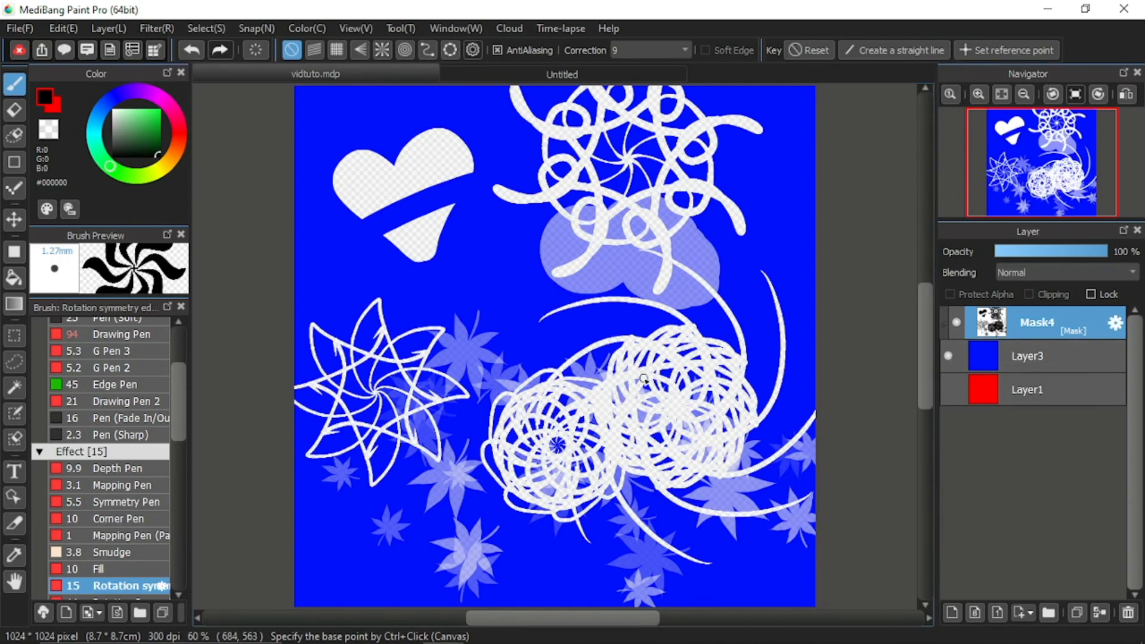
Step: Open the Untitled character drawing and enlarge the Drawing Pen to size 1000
click(560, 82)
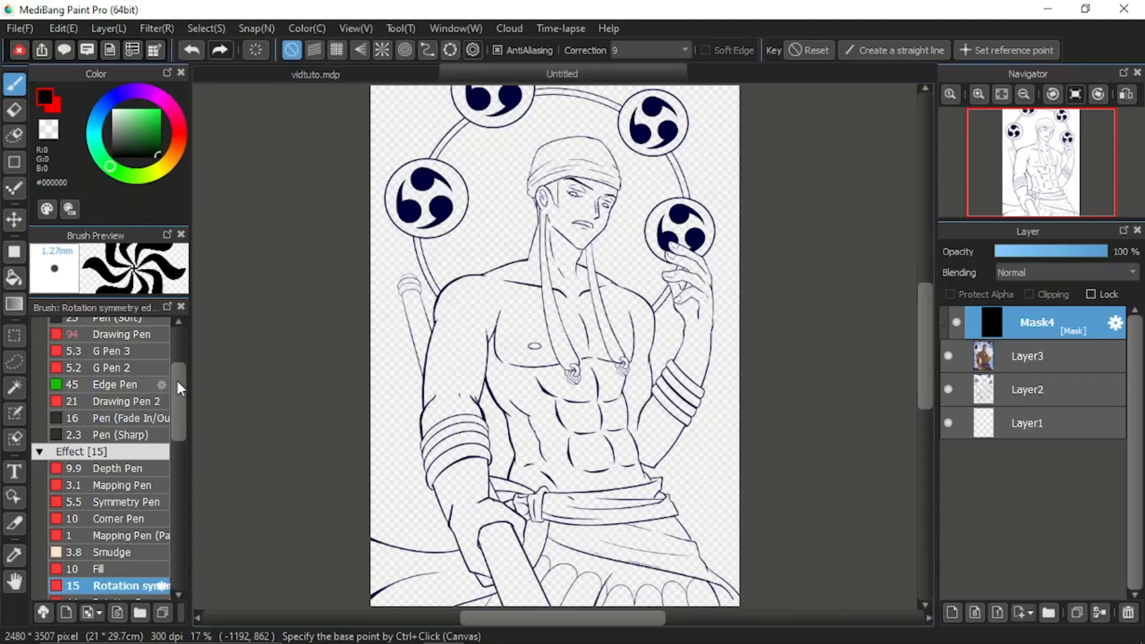
mouse_move(177, 388)
mouse_down()
mouse_move(185, 345)
mouse_move(179, 369)
mouse_up()
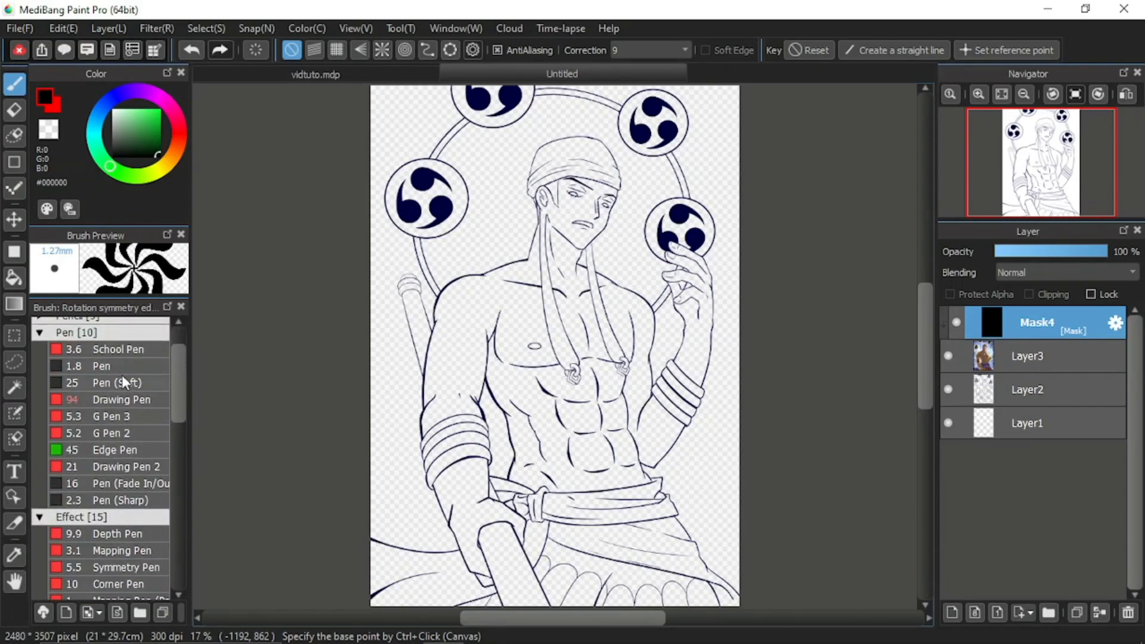
click(121, 369)
click(119, 400)
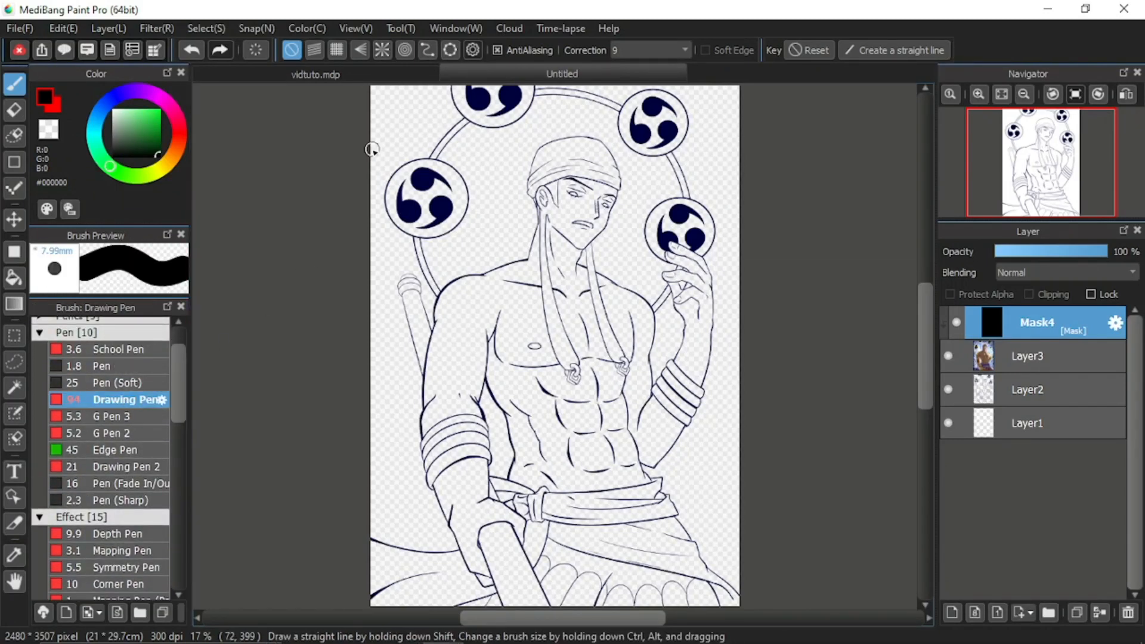
mouse_move(375, 143)
ctrl+alt+mouse_down()
mouse_move(448, 174)
mouse_move(501, 161)
mouse_move(307, 185)
mouse_move(370, 204)
mouse_move(365, 216)
ctrl+alt+mouse_up()
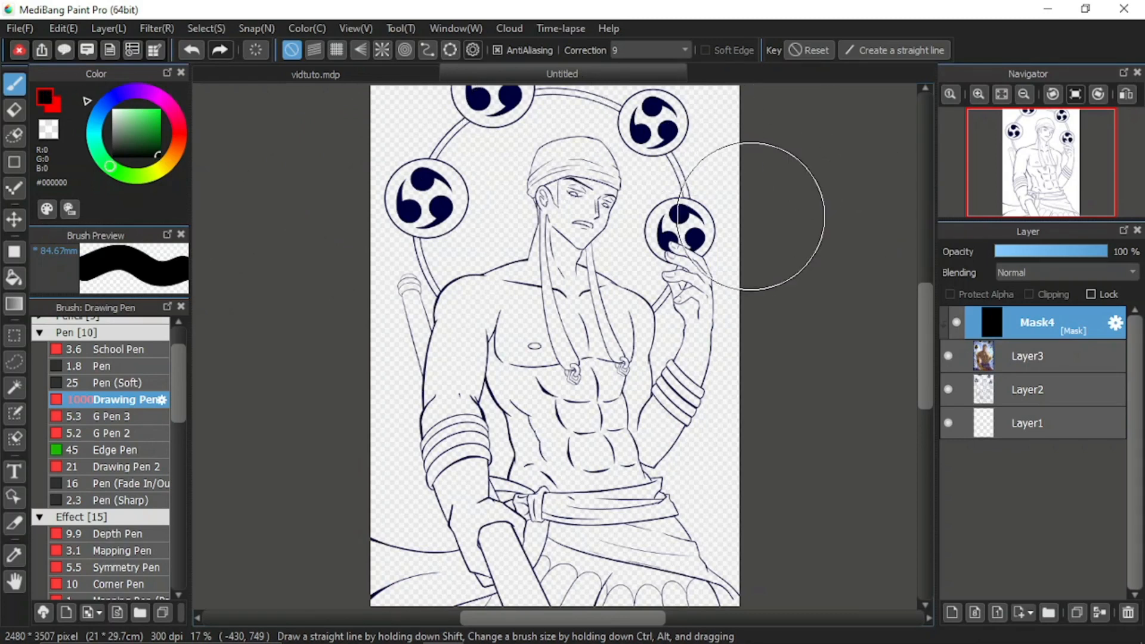
Step: Paint white (#FFFFFF) on Mask4 from the top of the drawing down to the waist to reveal the coloured artwork
key(x)
drag(294, 204, 358, 179)
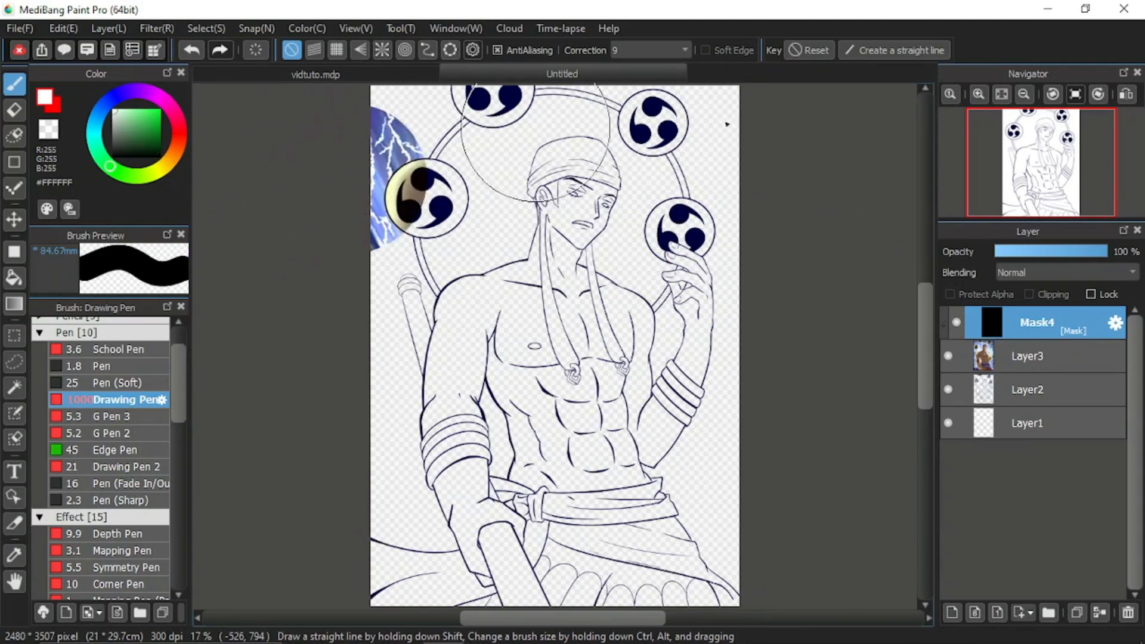
drag(536, 127, 843, 145)
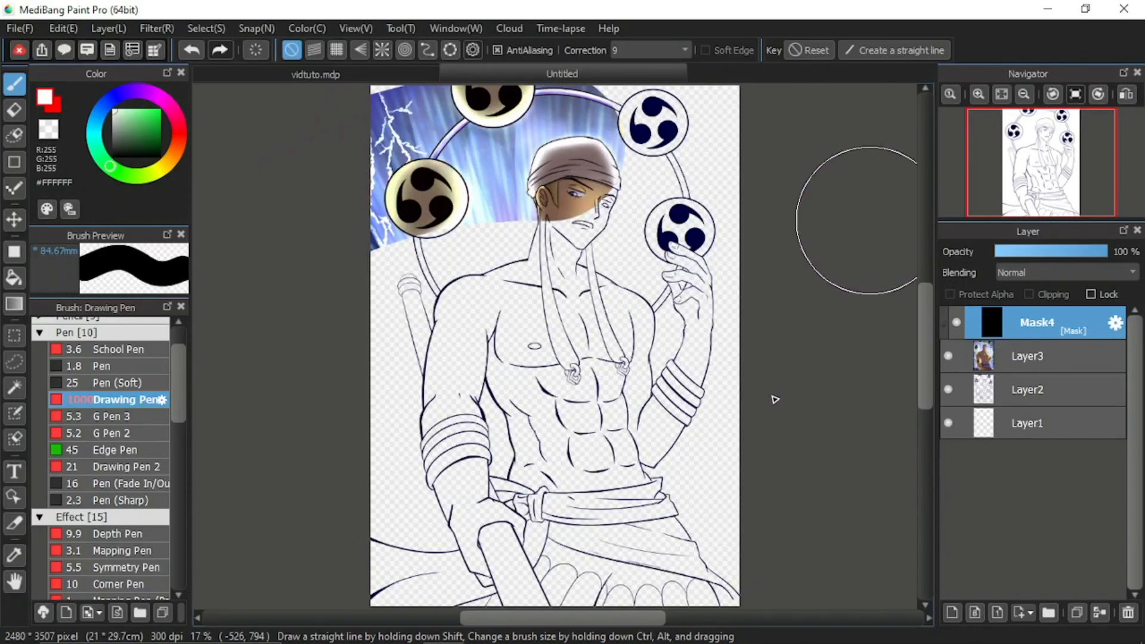
mouse_move(870, 221)
mouse_down()
mouse_move(704, 238)
mouse_move(723, 255)
mouse_move(297, 395)
mouse_up()
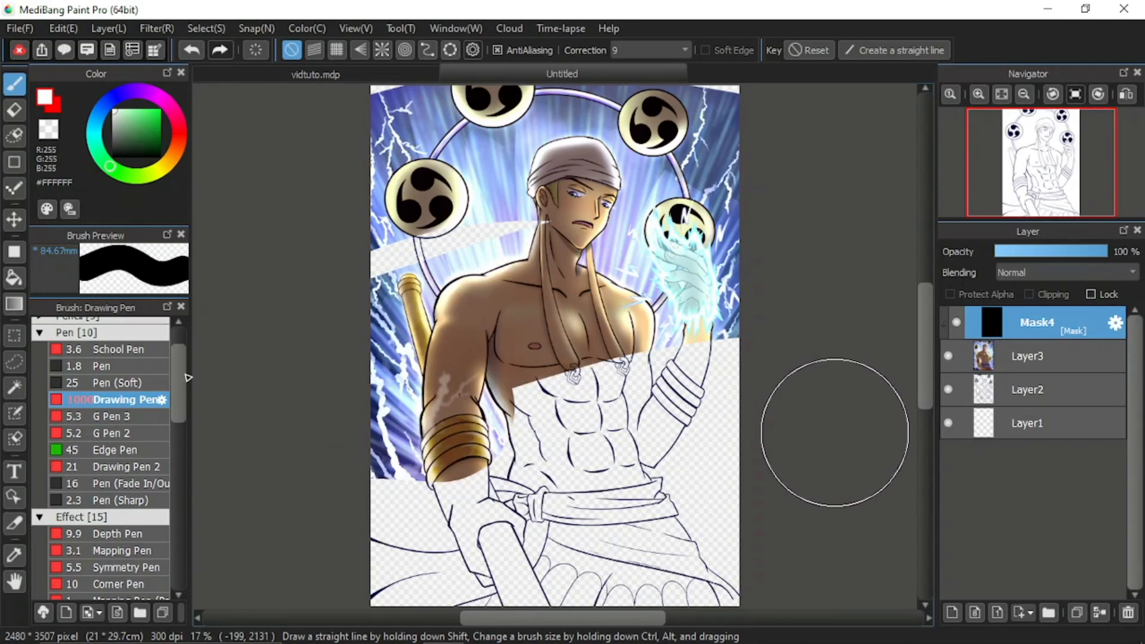
Step: Paint white over the uncoloured lower part of the mask with the Fluffy Watercolor brush at size 477
mouse_move(188, 378)
mouse_down()
mouse_move(180, 474)
mouse_move(133, 513)
mouse_up()
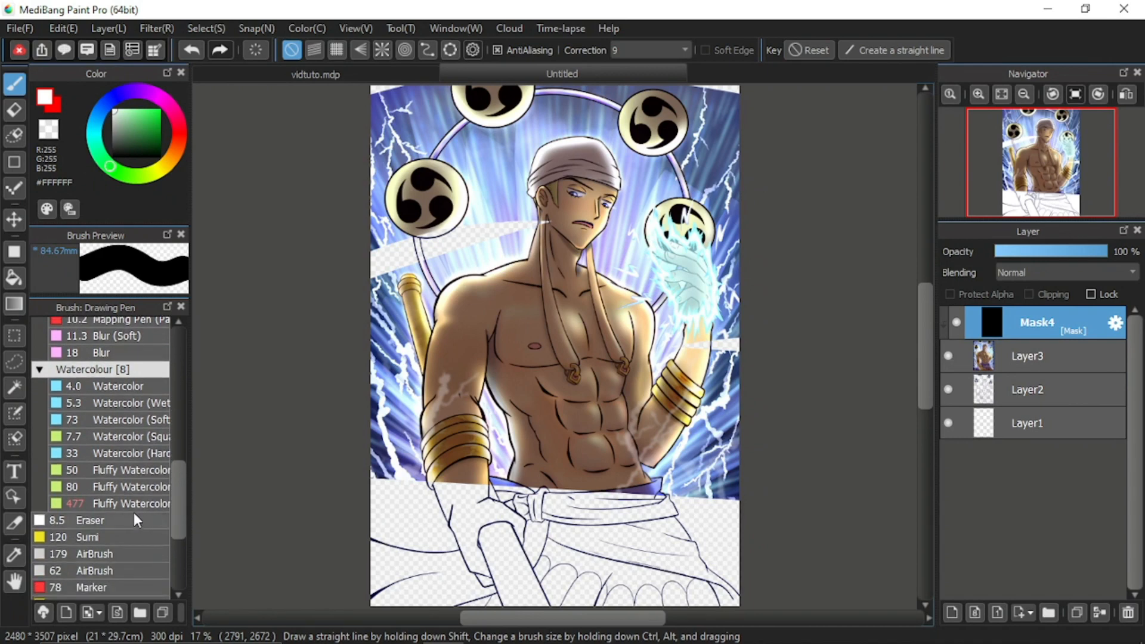
click(135, 507)
mouse_move(552, 524)
mouse_down()
mouse_move(582, 531)
mouse_move(604, 561)
mouse_move(695, 550)
mouse_move(690, 525)
mouse_move(476, 536)
mouse_move(460, 510)
mouse_move(464, 544)
mouse_move(451, 569)
mouse_move(576, 576)
mouse_up()
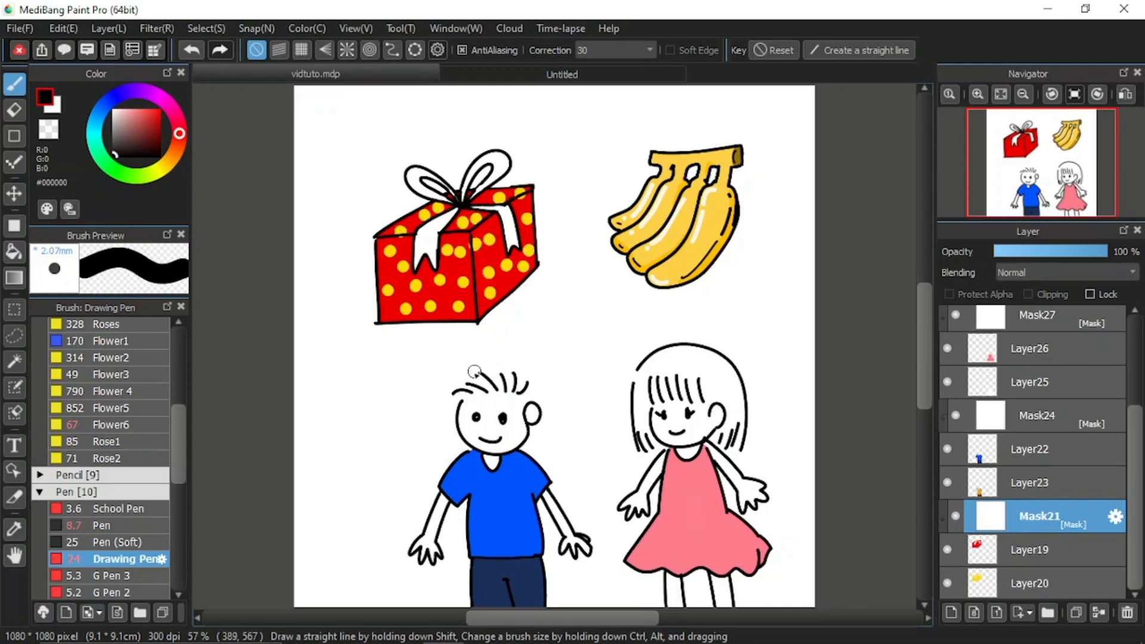
Step: Black out the boy's blue outfit on Mask24 with the Drawing Pen at size 68, revealing the orange tank top
click(1033, 428)
ctrl+alt+drag(462, 463, 478, 463)
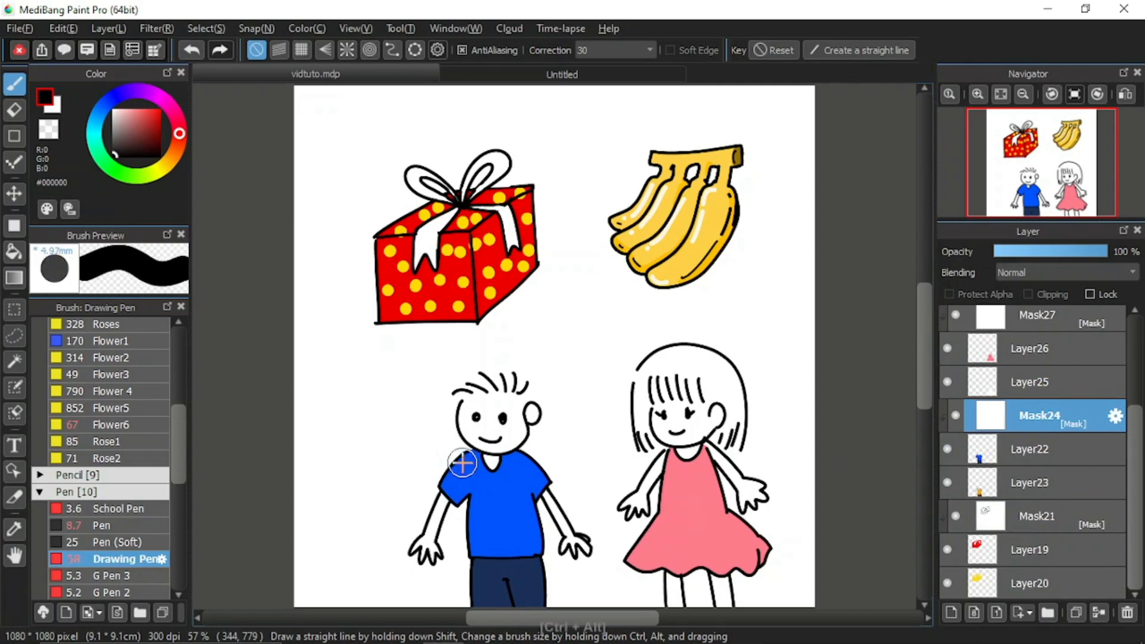
mouse_move(407, 475)
ctrl+alt+mouse_down()
mouse_move(442, 479)
mouse_move(431, 534)
mouse_move(494, 503)
mouse_move(510, 513)
mouse_move(468, 612)
mouse_move(483, 616)
mouse_move(553, 552)
ctrl+alt+mouse_up()
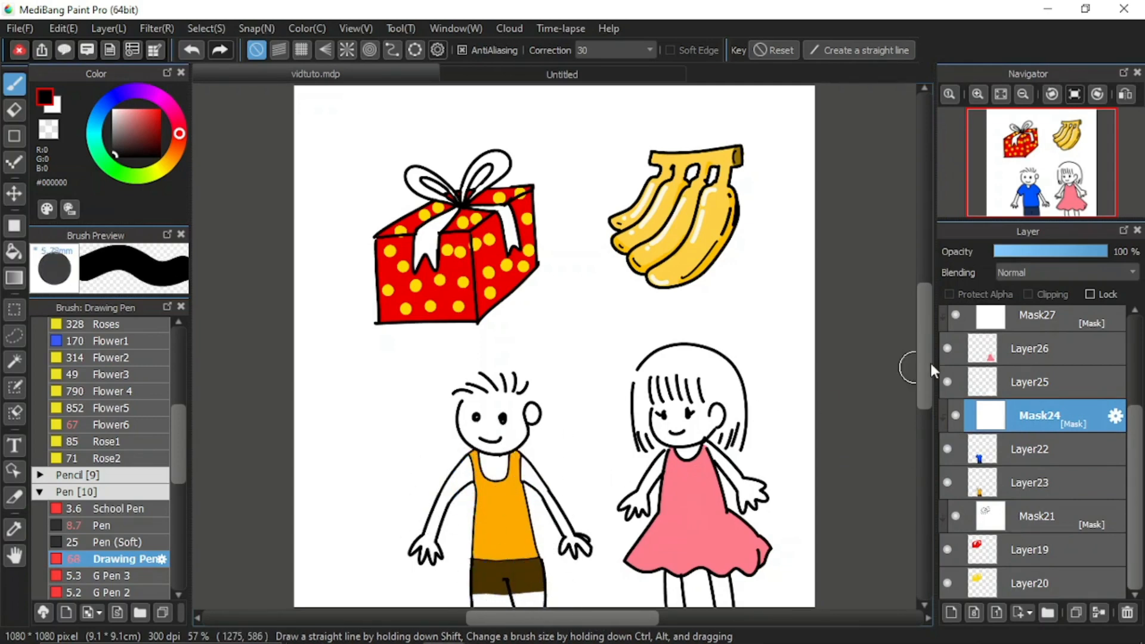
Step: Stamp the first black Flower6 brush flowers on Mask27 over the bodice of the girl's pink dress, setting the brush size to 52
click(1038, 316)
click(124, 421)
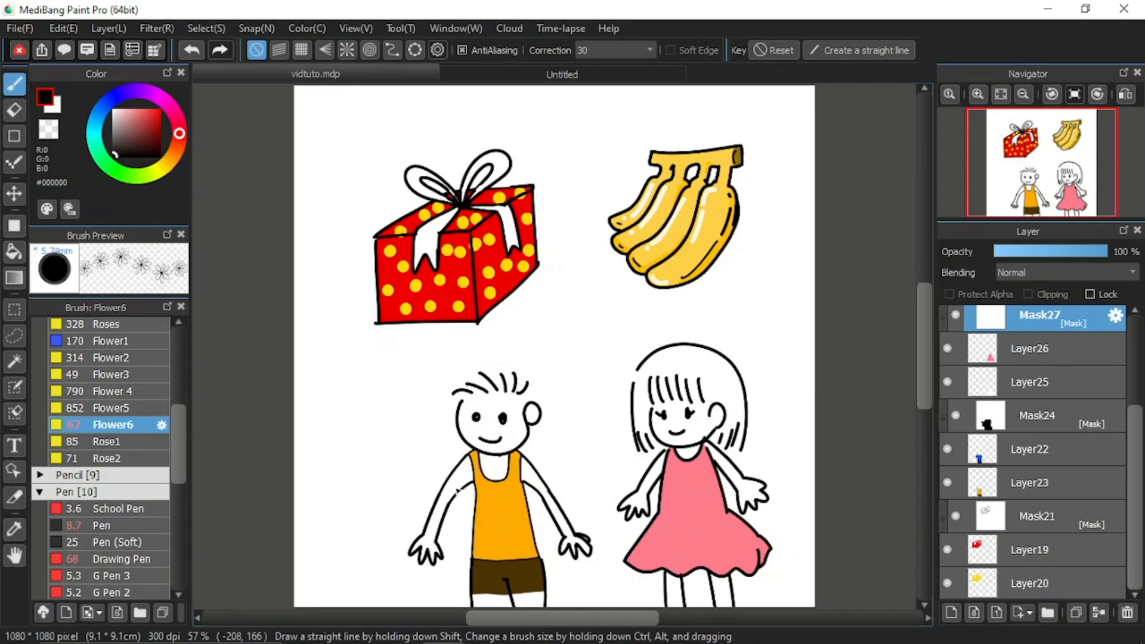
scroll(692, 504, up, 1)
ctrl+alt+drag(696, 519, 678, 509)
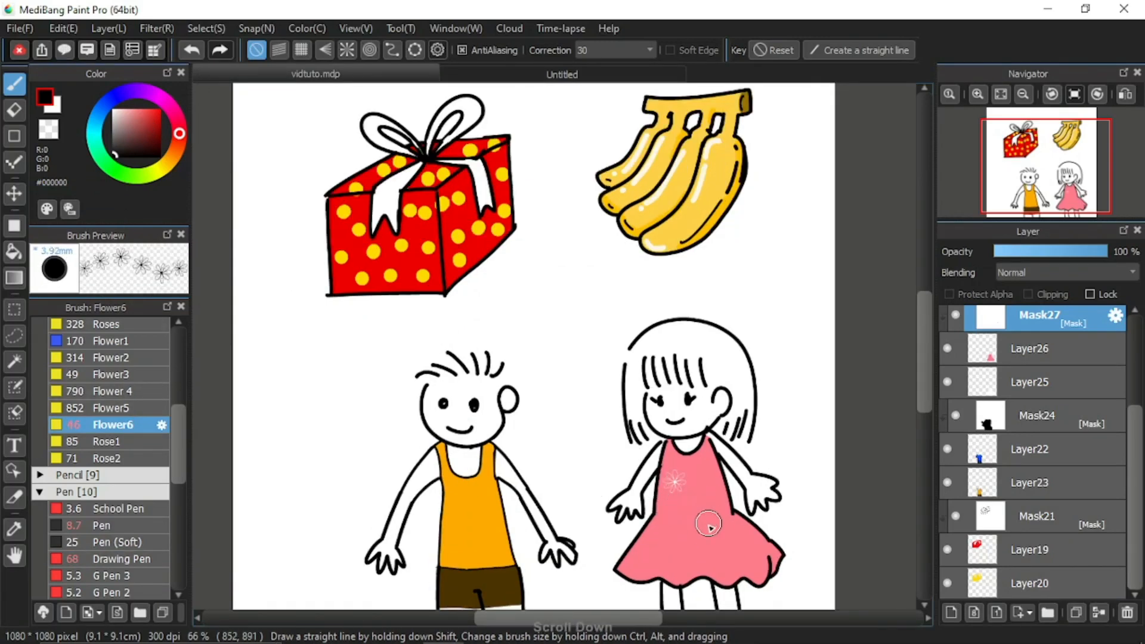
scroll(703, 514, up, 4)
click(706, 469)
click(707, 505)
drag(924, 401, 923, 424)
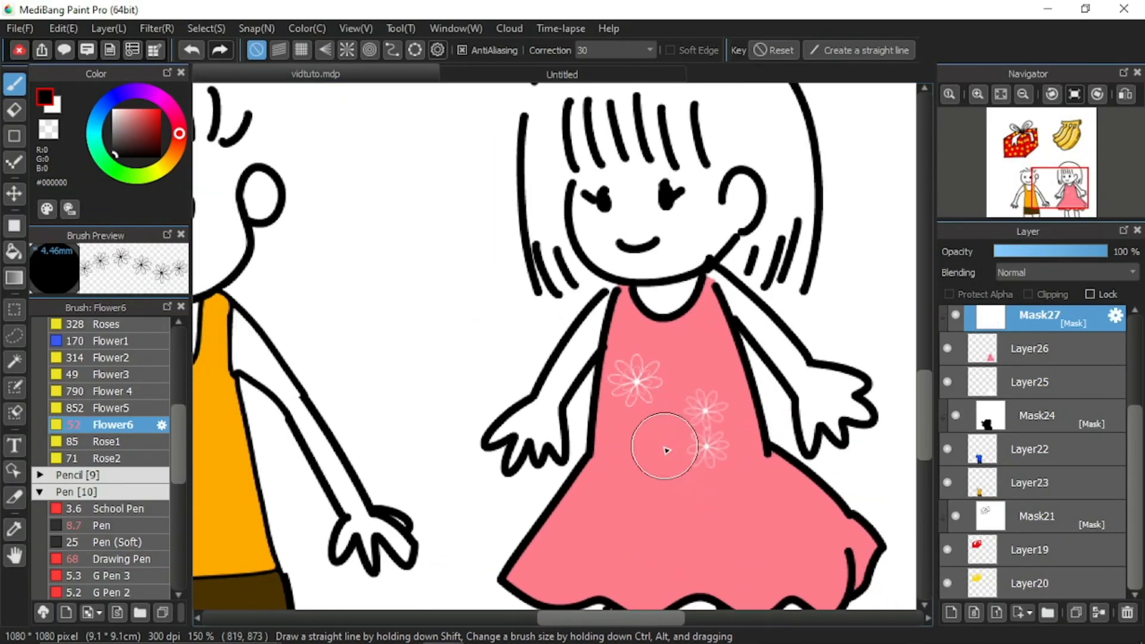
Step: Scatter more size 52 flowers across the dress's waist, skirt, hem and neckline on Mask27 to complete the floral pattern
mouse_move(645, 446)
mouse_down()
mouse_move(591, 530)
mouse_move(741, 542)
mouse_move(751, 513)
mouse_up()
click(787, 536)
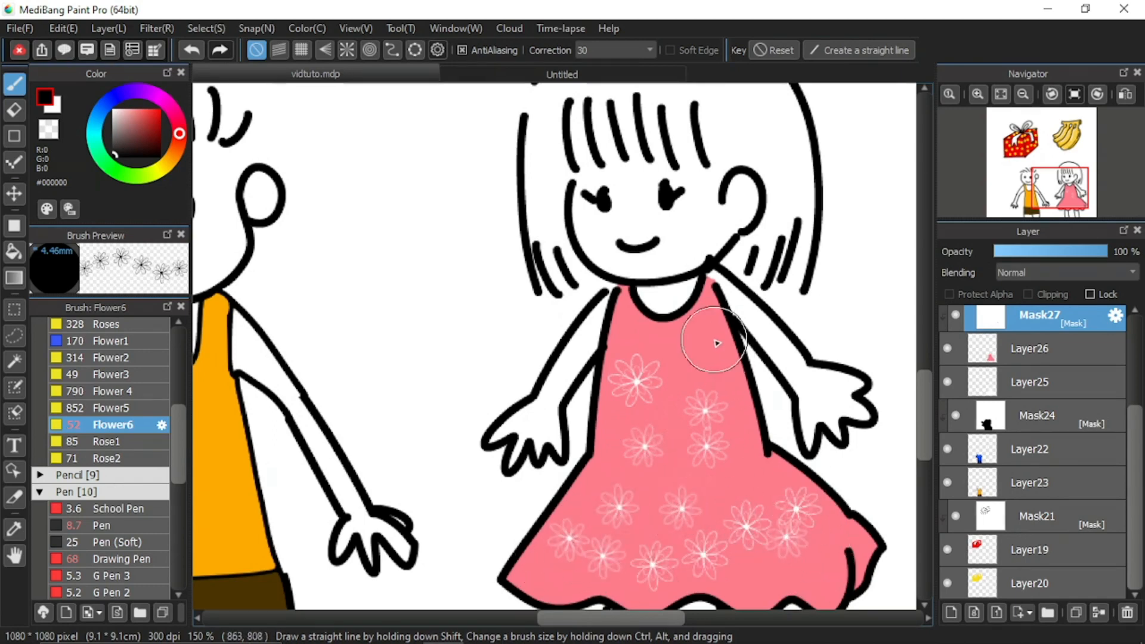
click(711, 326)
click(662, 340)
click(817, 580)
click(768, 580)
click(849, 524)
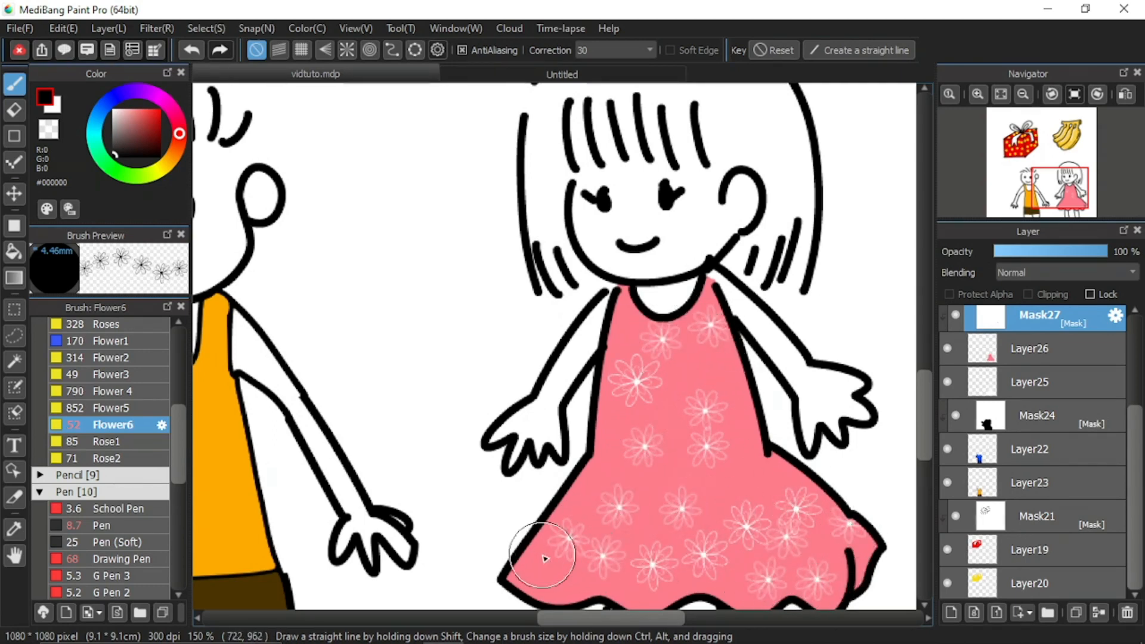
click(536, 560)
click(566, 594)
click(706, 362)
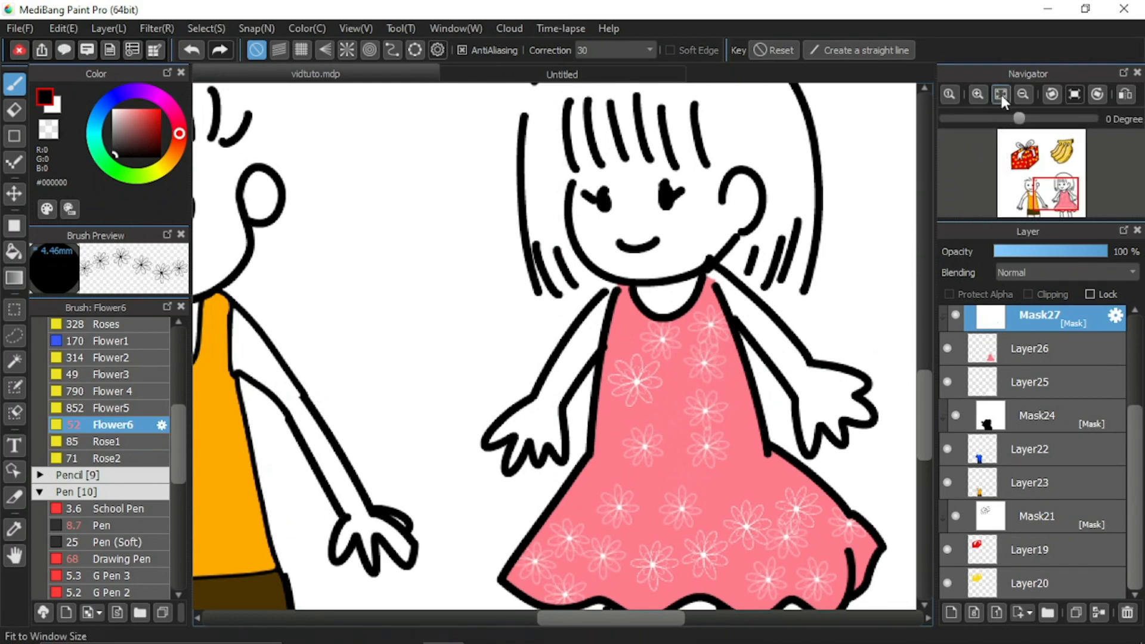
Step: Black out the yellow bananas on Mask30 with the Drawing Pen at size 138 to reveal the brown bananas underneath
click(1002, 94)
scroll(1115, 341, up, 3)
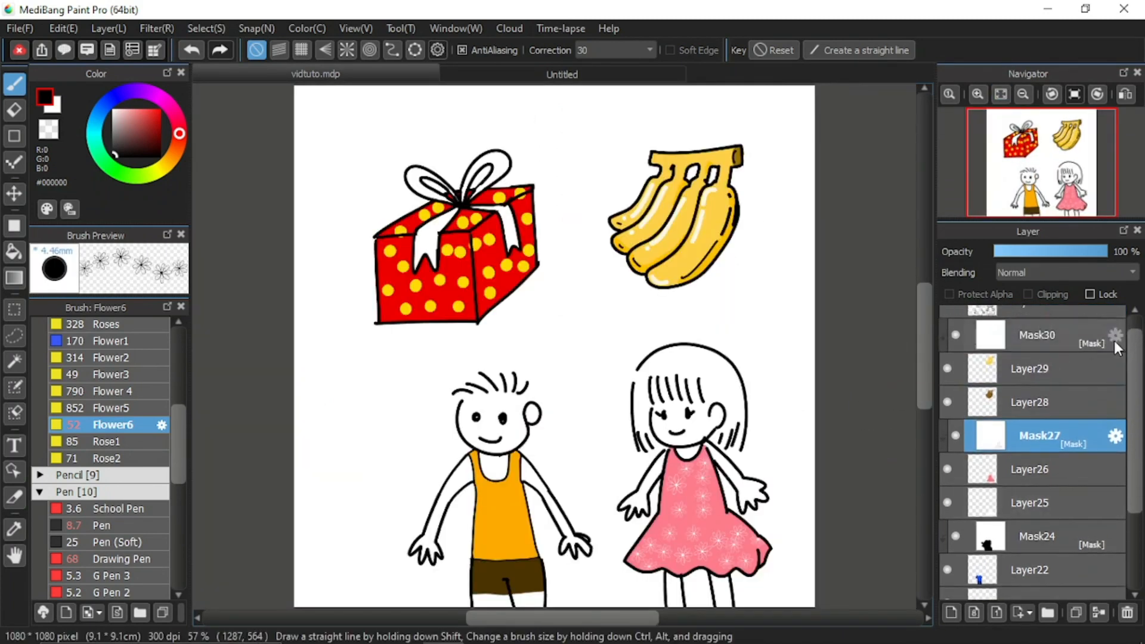
click(1003, 335)
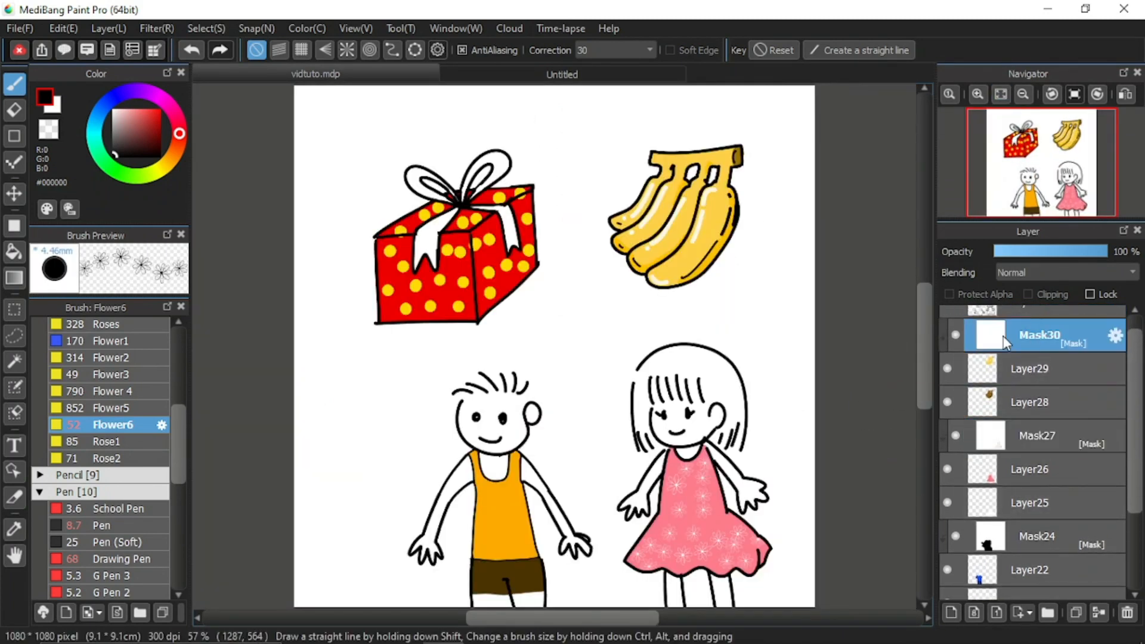
click(126, 561)
mouse_move(660, 115)
mouse_down()
mouse_move(731, 145)
mouse_move(628, 136)
mouse_move(780, 142)
mouse_move(642, 193)
mouse_move(745, 199)
mouse_move(611, 234)
mouse_move(717, 261)
mouse_move(661, 301)
mouse_up()
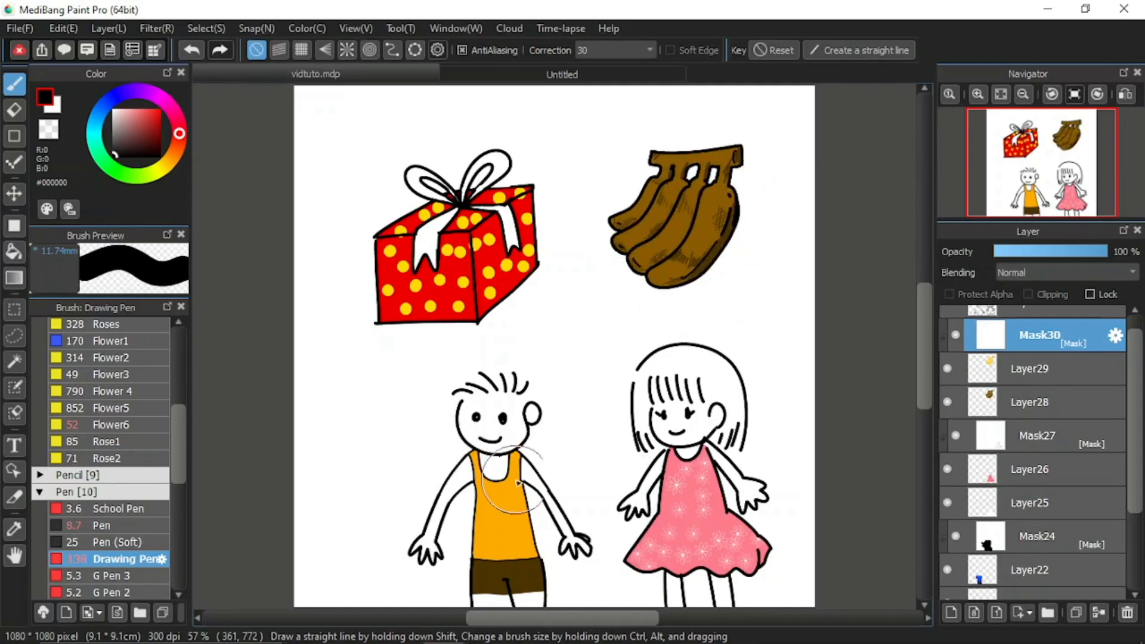